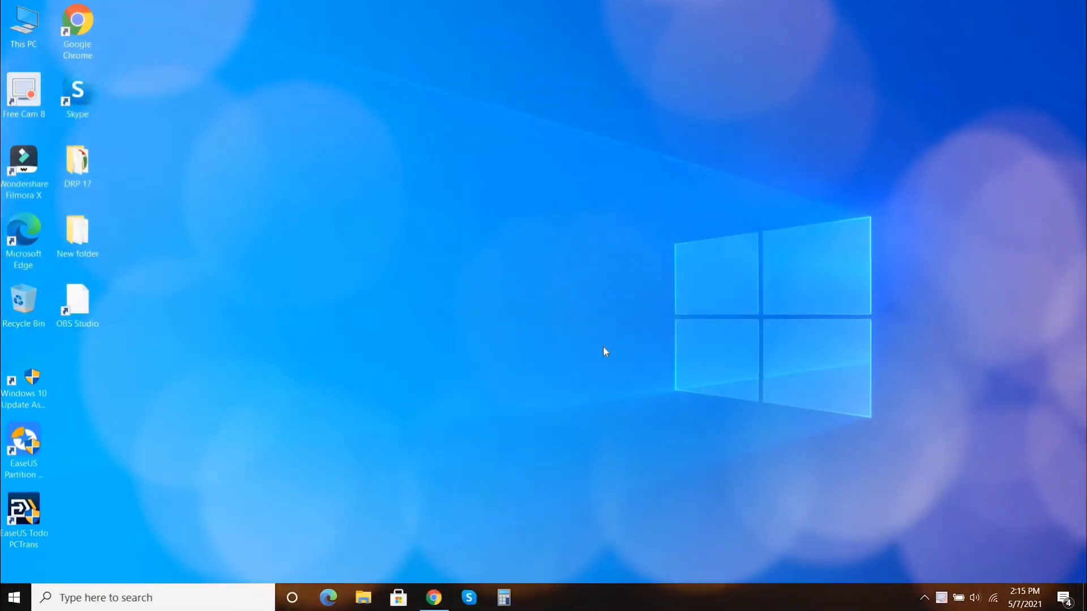
- Launch Google Chrome from the desktop shortcut
{"action": "left_click", "coordinate": [429, 598]}
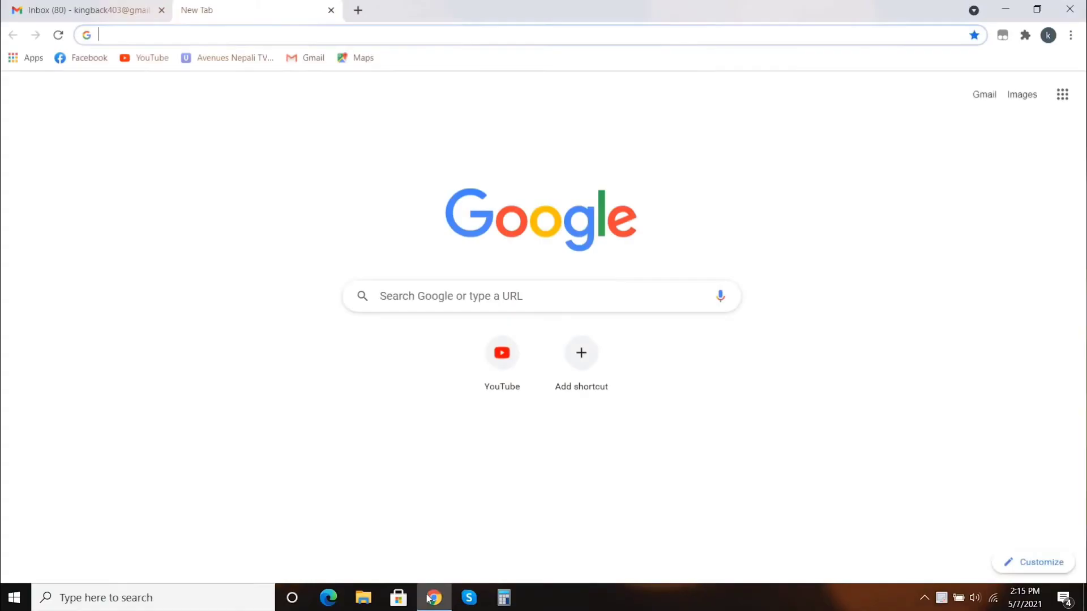
- Load PayPal's Cyprus home page at paypal.com/cy from the 'pay' address suggestion
{"action": "left_click", "coordinate": [352, 31]}
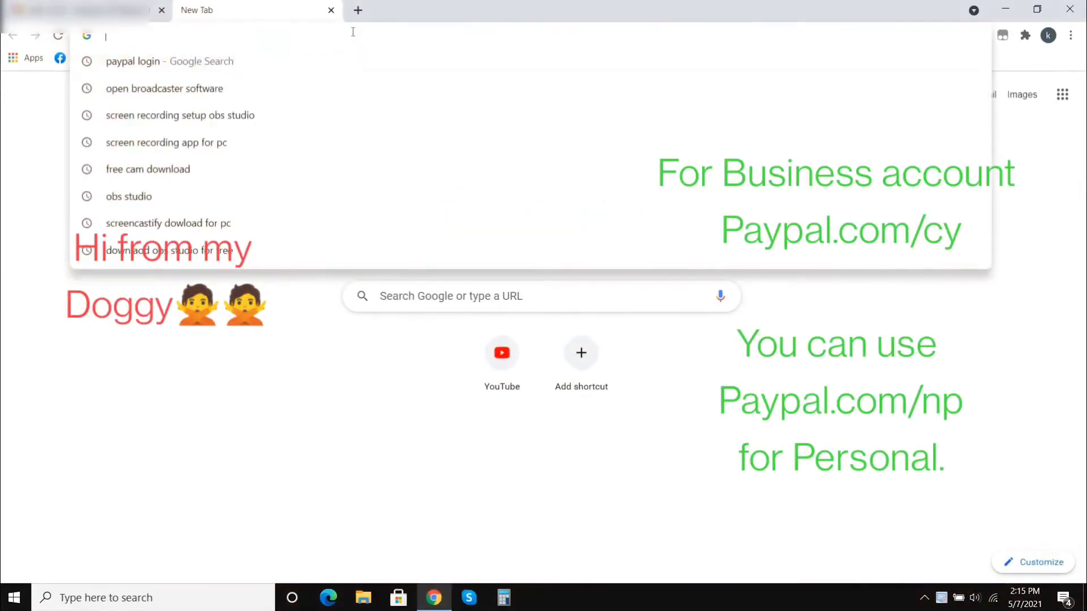
{"action": "type", "text": "paypal.com/cy"}
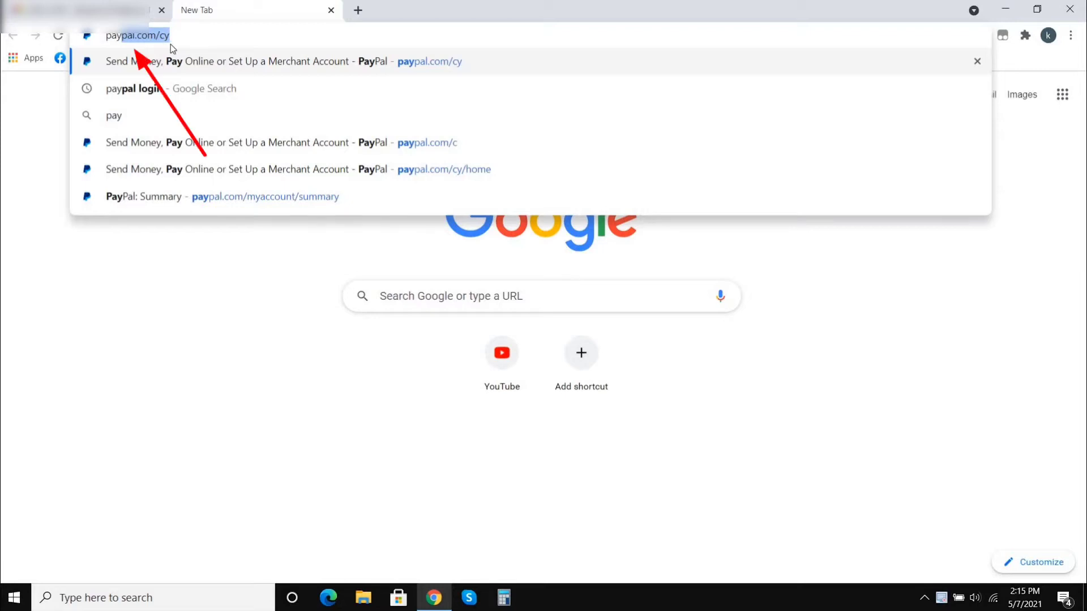
{"action": "key", "text": "Return"}
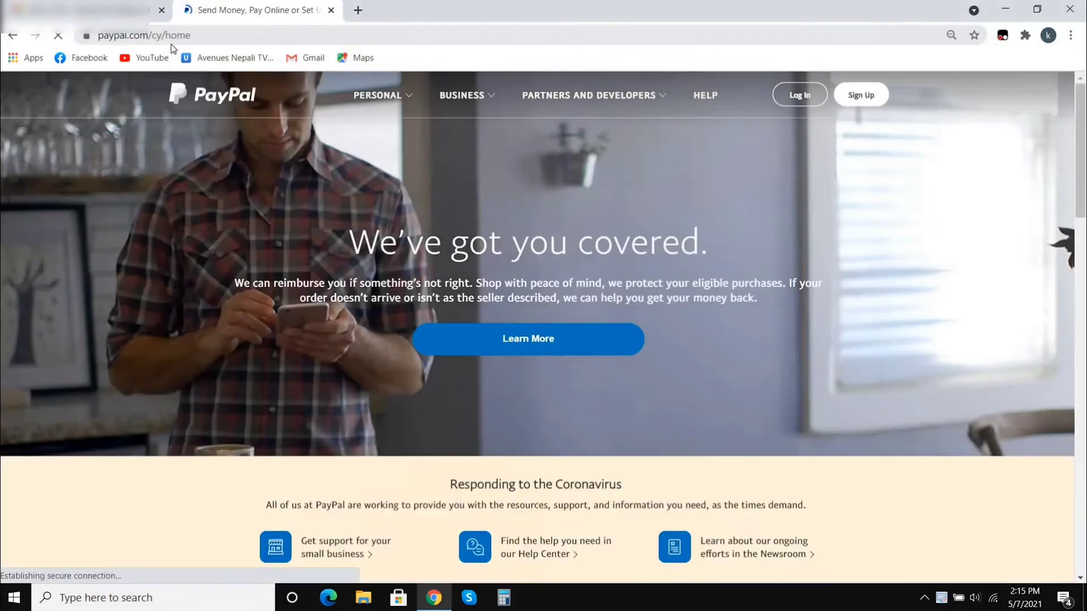
{"action": "mouse_move", "coordinate": [279, 139]}
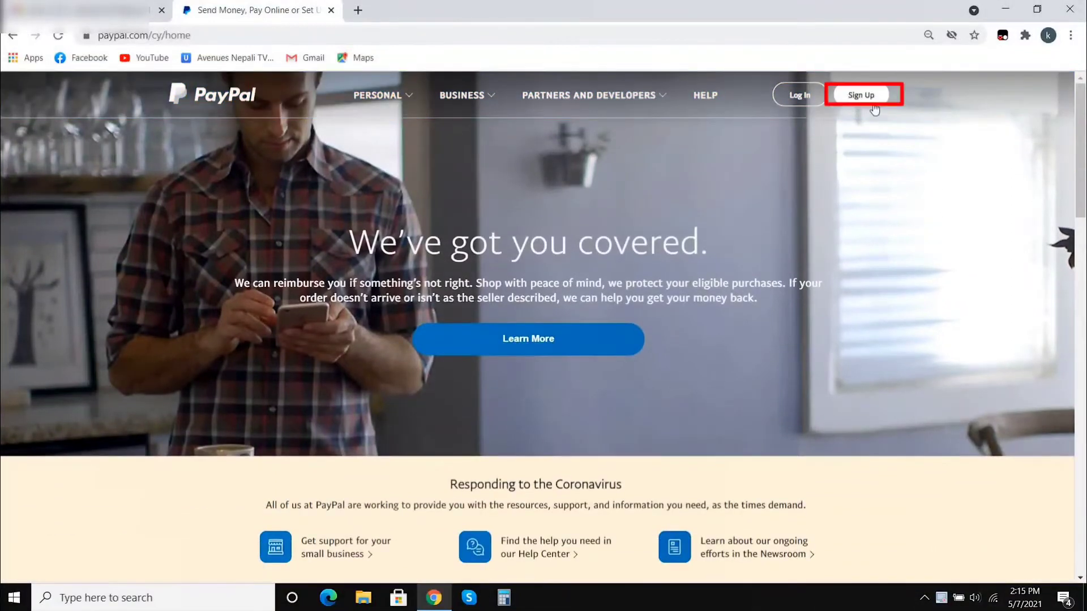
- Start a PayPal sign-up with Business Account chosen as the account type
{"action": "left_click", "coordinate": [867, 100]}
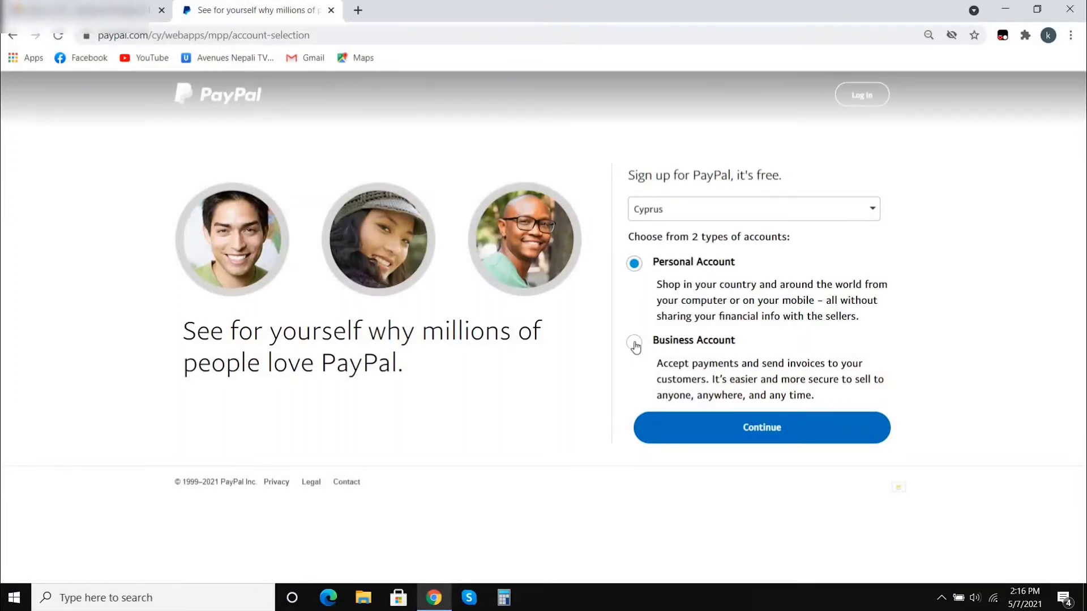
{"action": "left_click", "coordinate": [634, 344]}
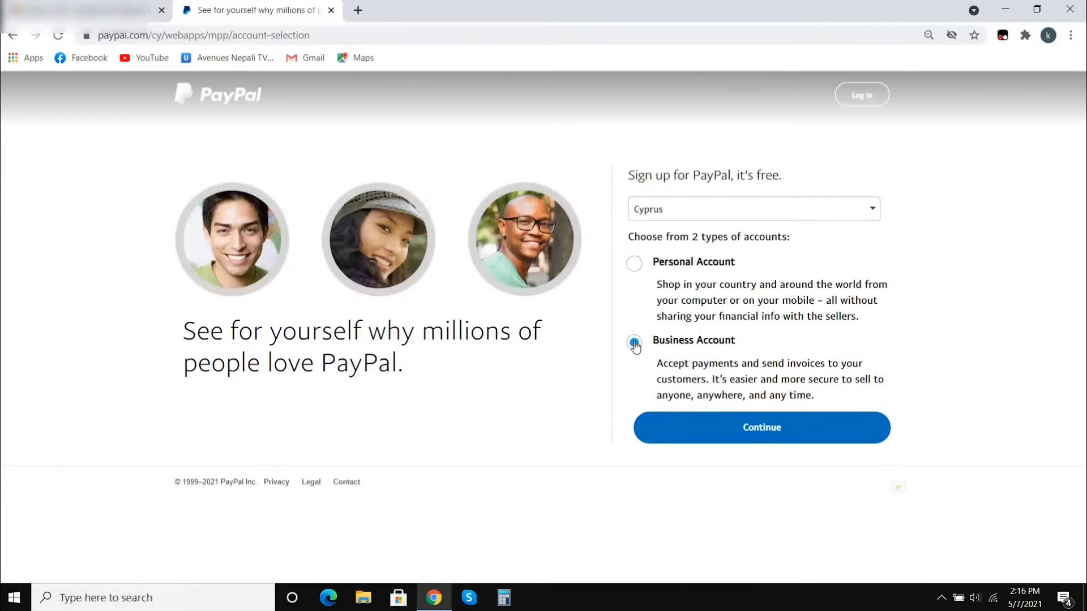
{"action": "left_click", "coordinate": [741, 434]}
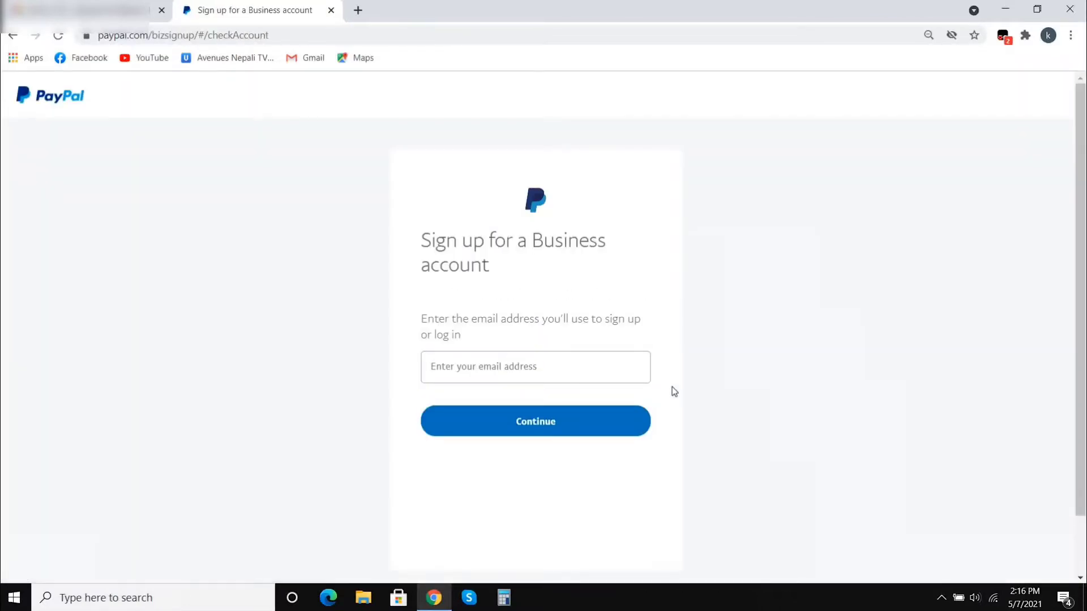
- Enter the sign-up email address and submit it
{"action": "left_click", "coordinate": [628, 366]}
{"action": "left_click", "coordinate": [627, 365]}
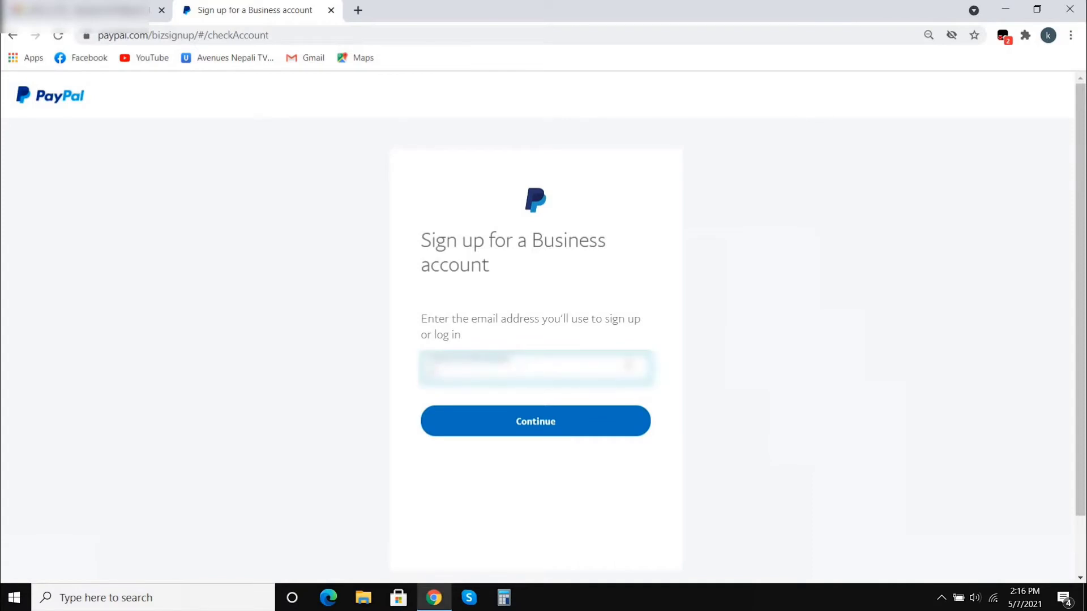
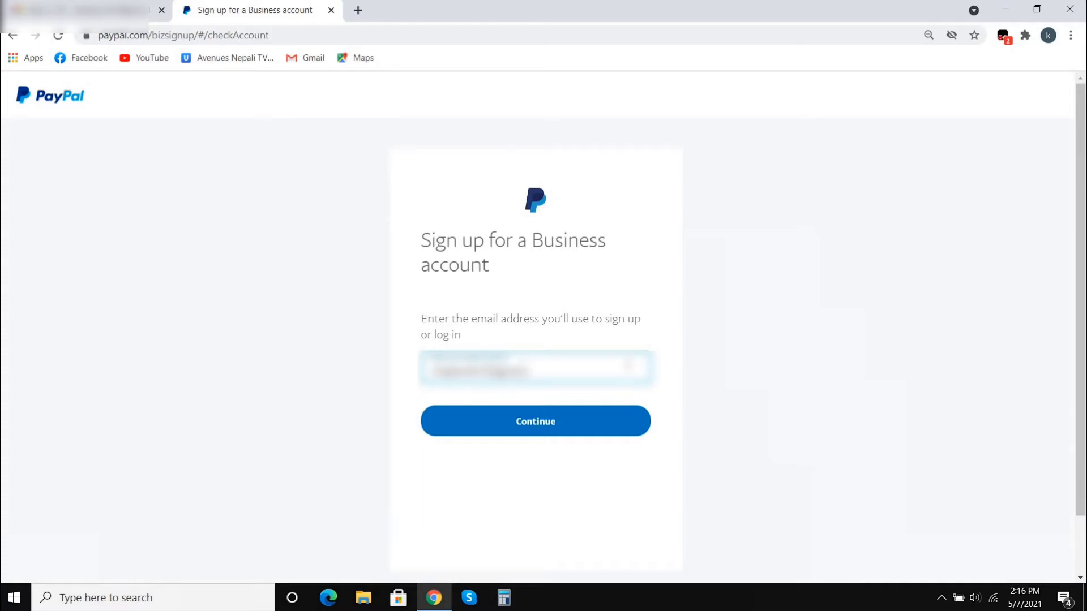
{"action": "key", "text": "Return"}
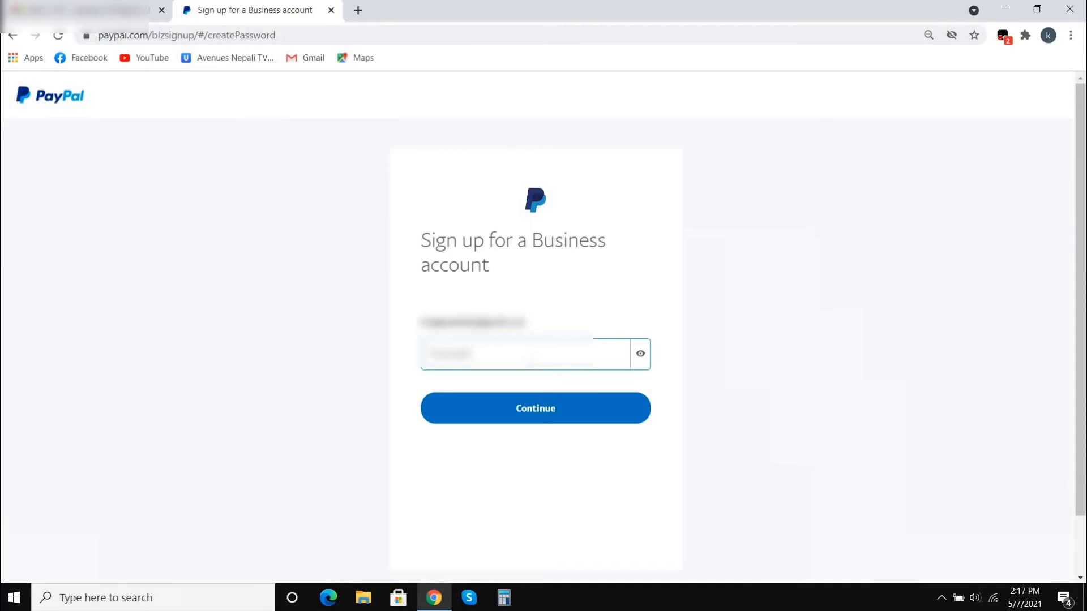
- Create the account password, reveal it to check it, and continue
{"action": "type", "text": "a"}
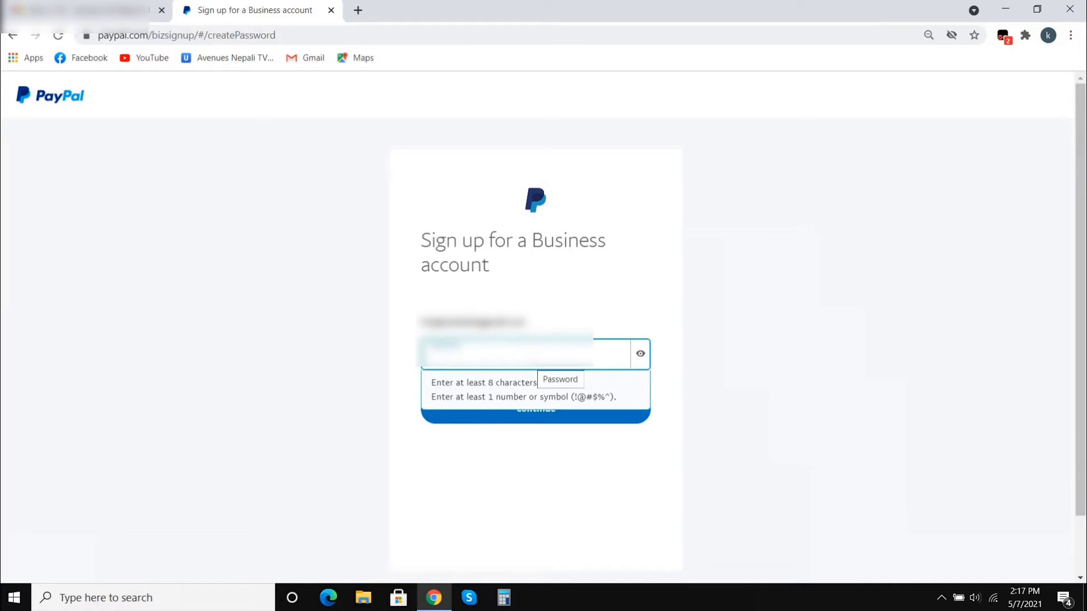
{"action": "type", "text": "*"}
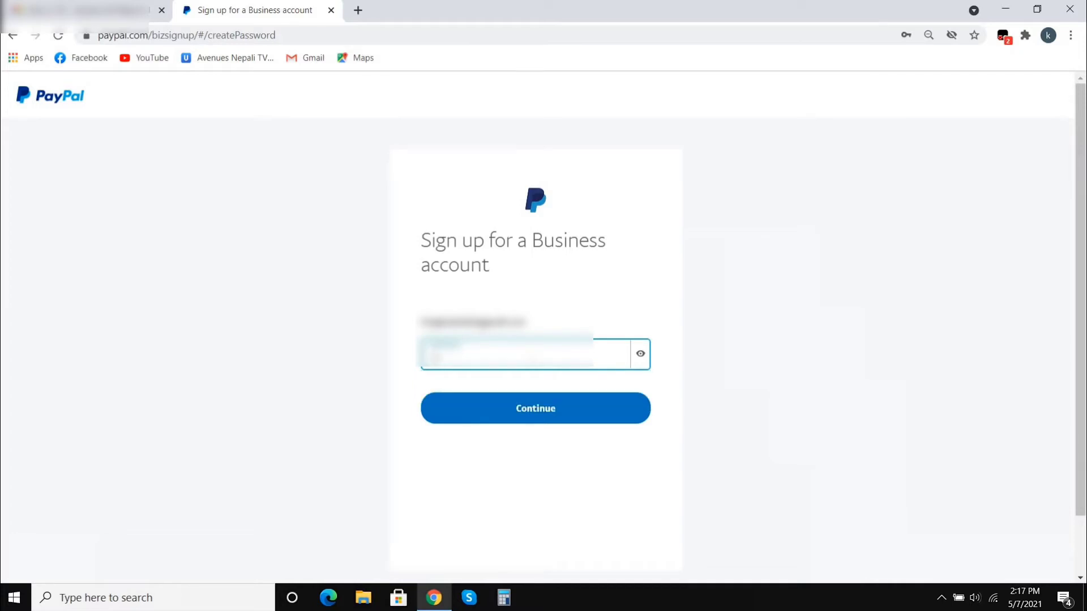
{"action": "type", "text": "****"}
{"action": "left_click", "coordinate": [640, 354]}
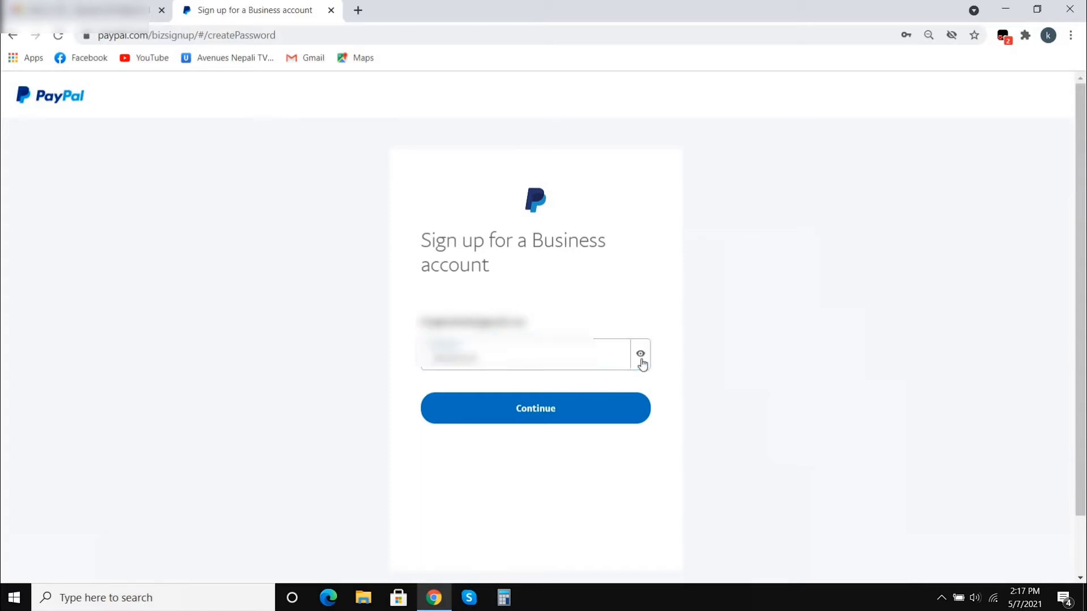
{"action": "left_click", "coordinate": [558, 409]}
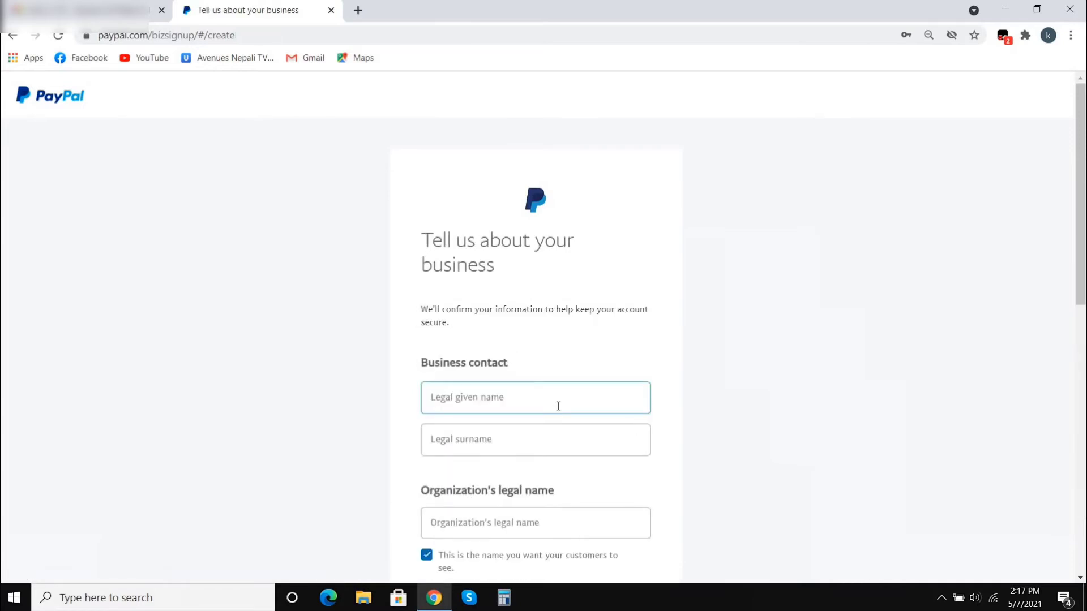
- Fill in the contact's legal given name, surname and the organization's legal name
{"action": "scroll", "coordinate": [558, 406], "scroll_direction": "down", "scroll_amount": 3}
{"action": "left_click", "coordinate": [535, 256]}
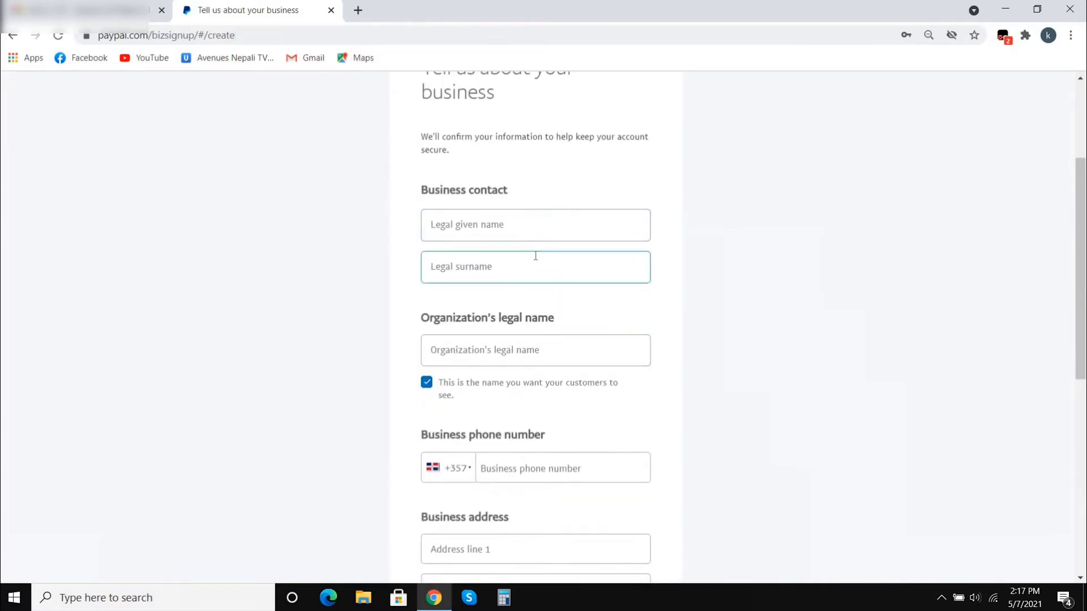
{"action": "left_click", "coordinate": [535, 233]}
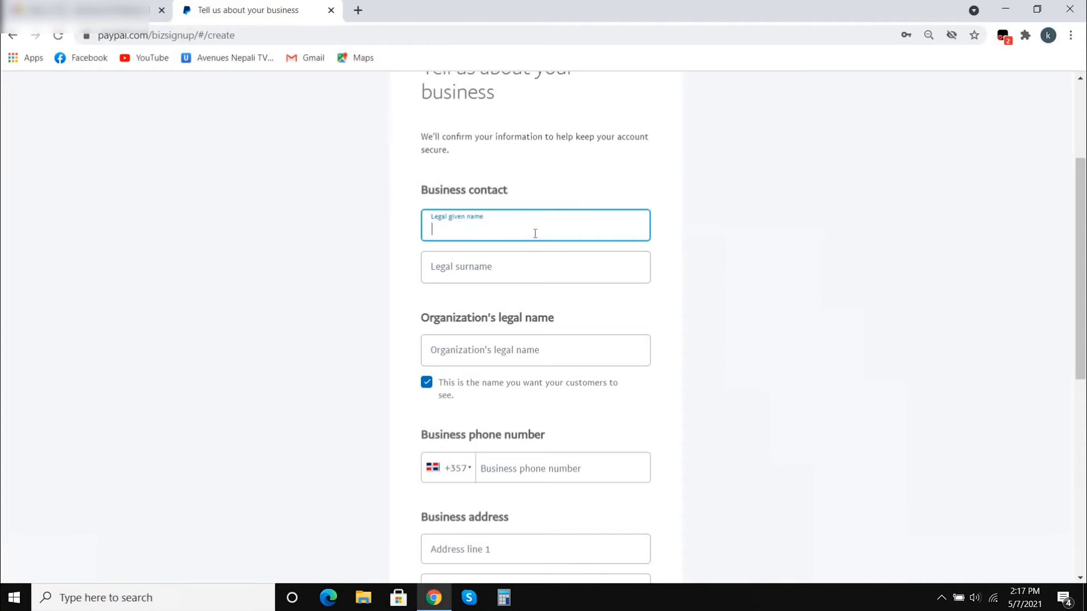
{"action": "left_click", "coordinate": [525, 259]}
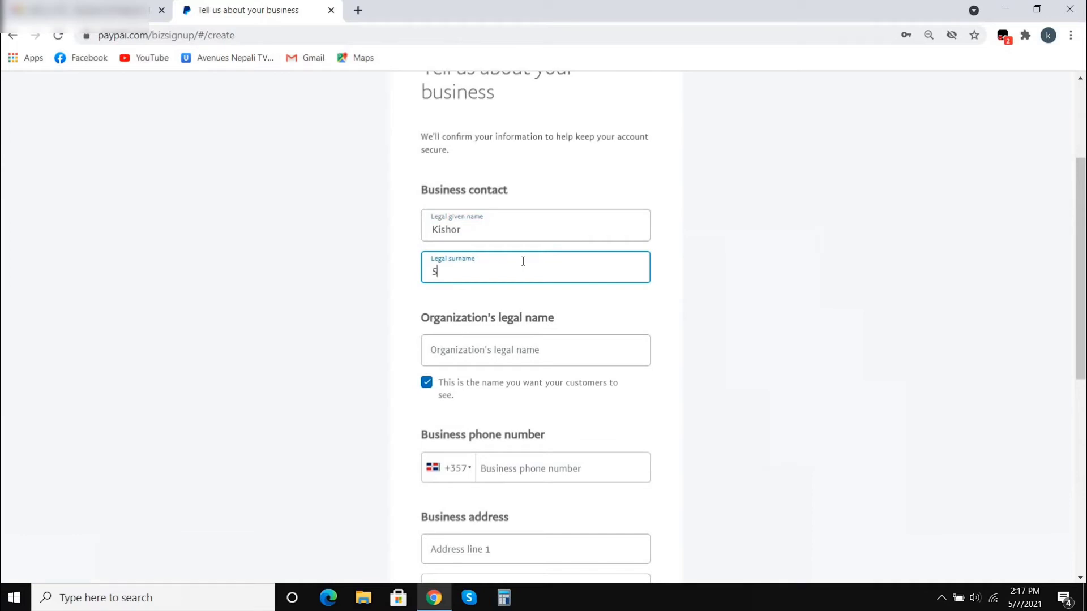
{"action": "scroll", "coordinate": [523, 261], "scroll_direction": "down", "scroll_amount": 2}
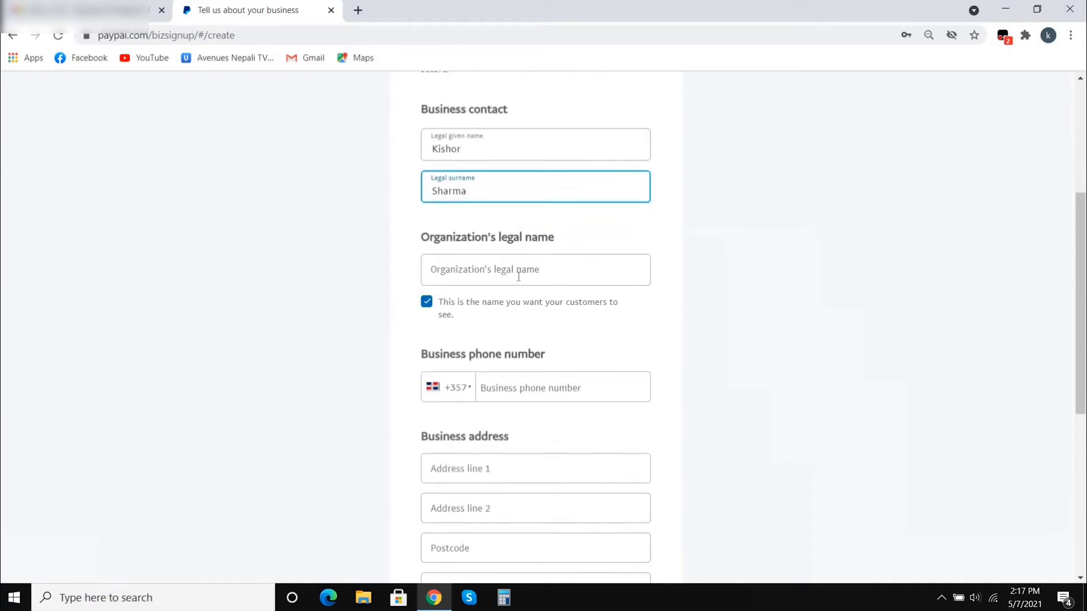
{"action": "left_click", "coordinate": [518, 277]}
{"action": "type", "text": "KI"}
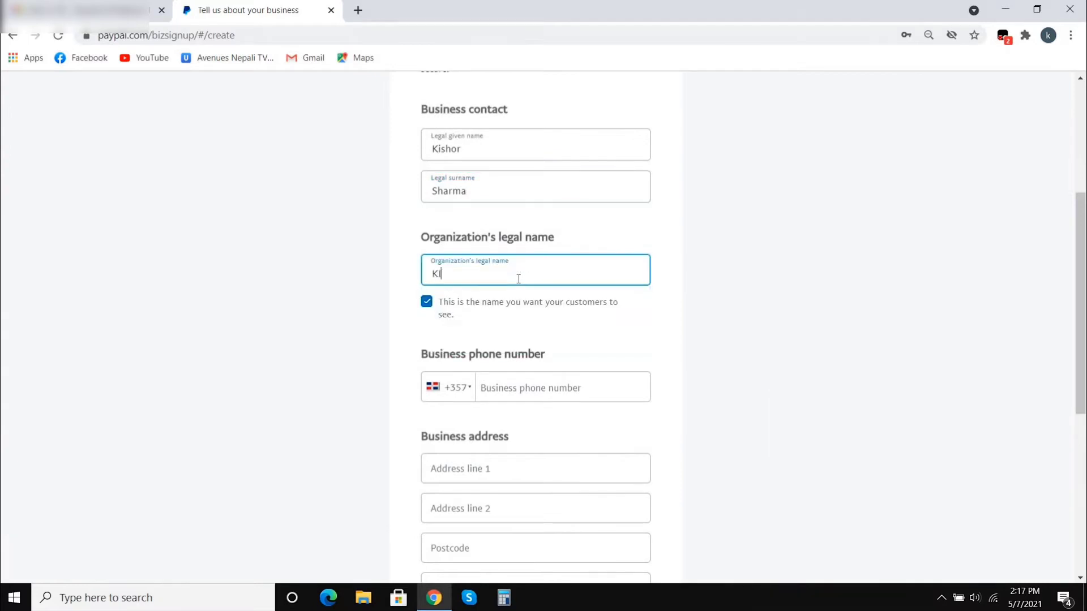
{"action": "type", "text": "SHOR"}
- Change the phone country code from +357 to Nepal +977
{"action": "scroll", "coordinate": [492, 391], "scroll_direction": "down", "scroll_amount": 2}
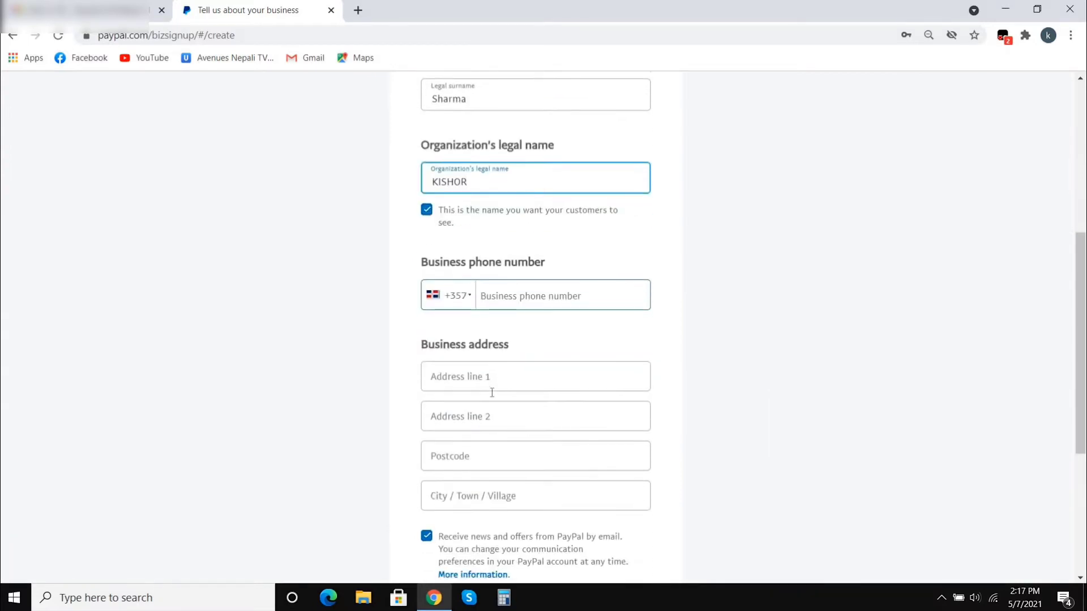
{"action": "left_click", "coordinate": [467, 298]}
{"action": "scroll", "coordinate": [467, 294], "scroll_direction": "up", "scroll_amount": 2}
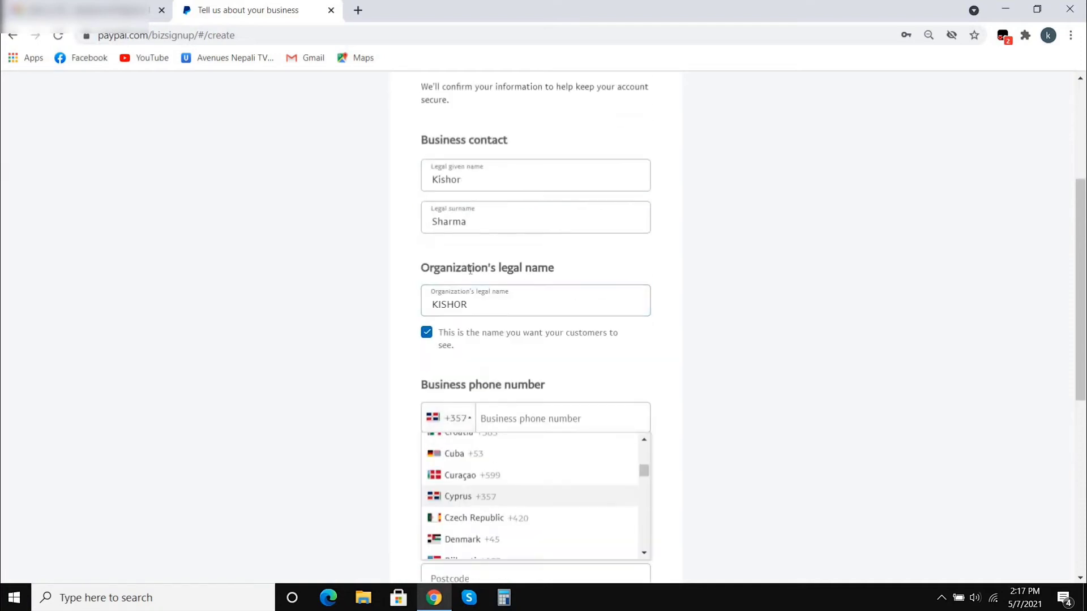
{"action": "scroll", "coordinate": [481, 419], "scroll_direction": "down", "scroll_amount": 3}
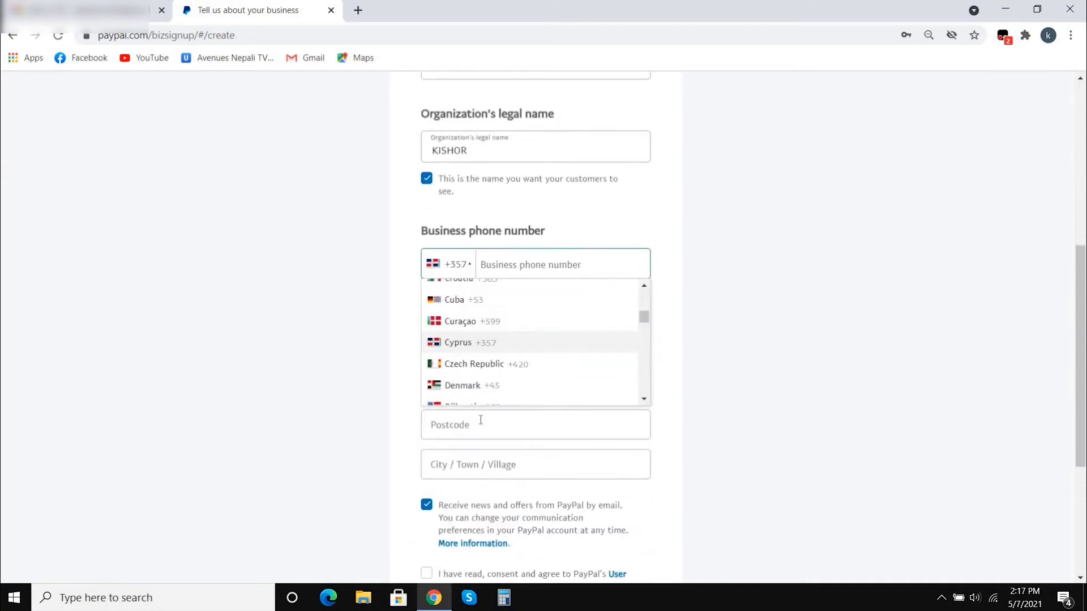
{"action": "scroll", "coordinate": [528, 328], "scroll_direction": "down", "scroll_amount": 7}
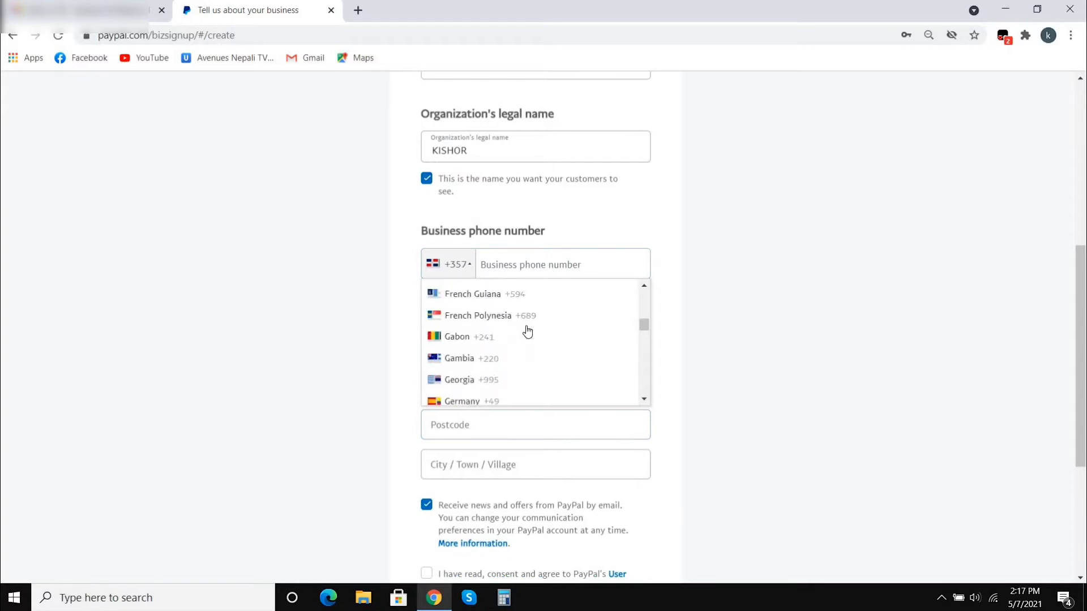
{"action": "scroll", "coordinate": [527, 332], "scroll_direction": "down", "scroll_amount": 8}
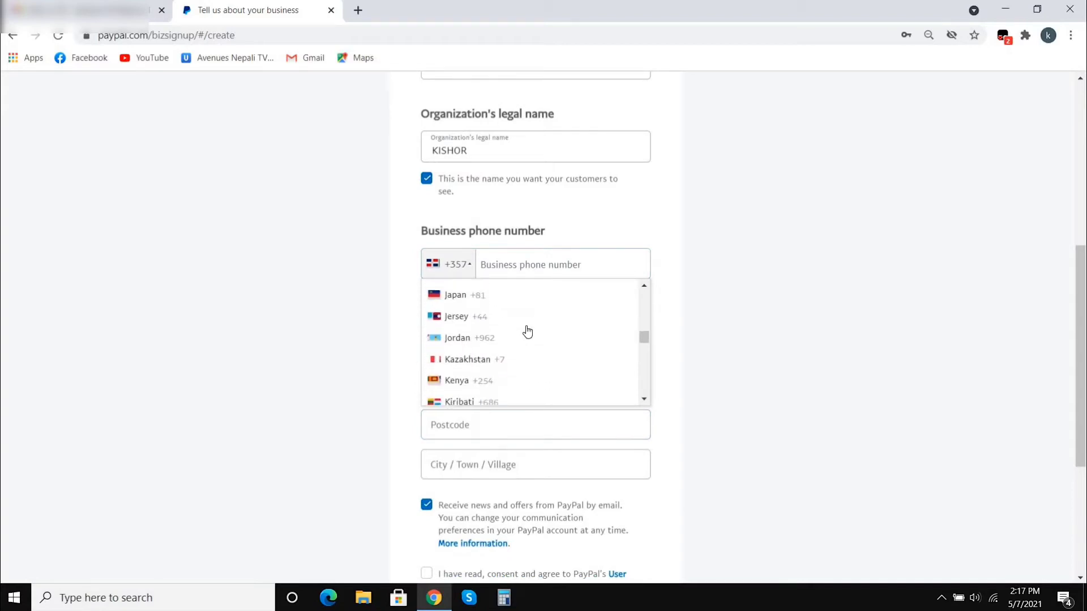
{"action": "scroll", "coordinate": [527, 333], "scroll_direction": "down", "scroll_amount": 8}
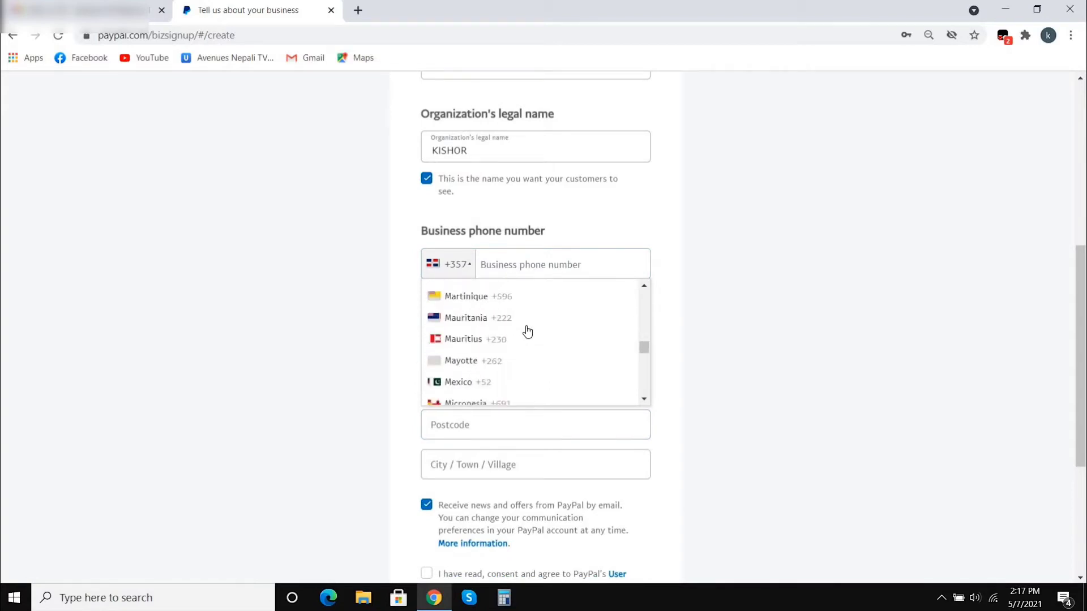
{"action": "scroll", "coordinate": [528, 333], "scroll_direction": "down", "scroll_amount": 6}
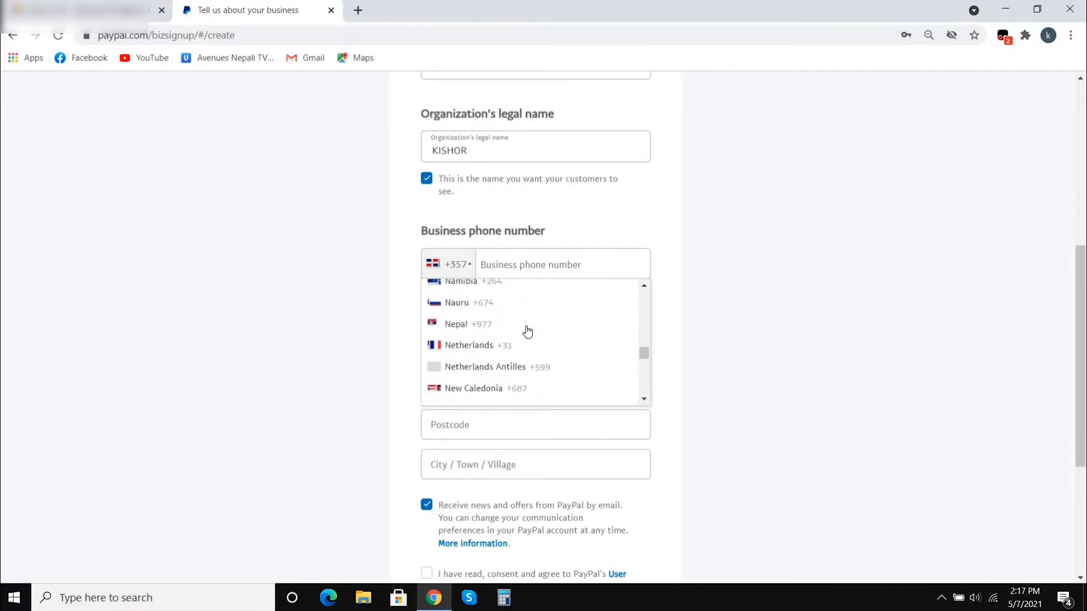
{"action": "scroll", "coordinate": [527, 332], "scroll_direction": "down", "scroll_amount": 1}
{"action": "left_click", "coordinate": [484, 297]}
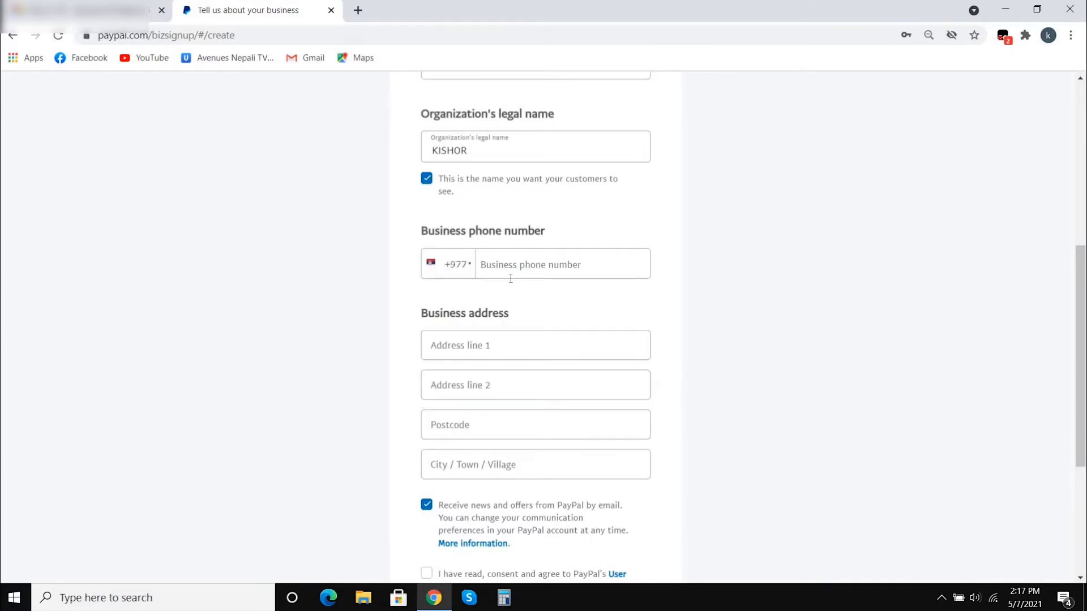
- Enter the business phone number and the first address line
{"action": "left_click", "coordinate": [529, 263]}
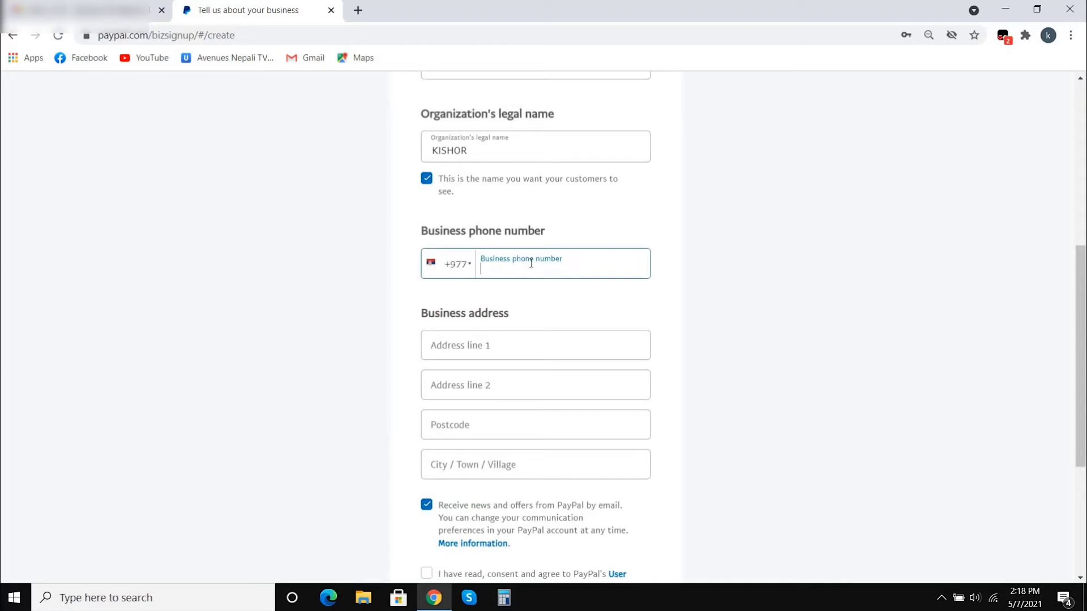
{"action": "type", "text": "98"}
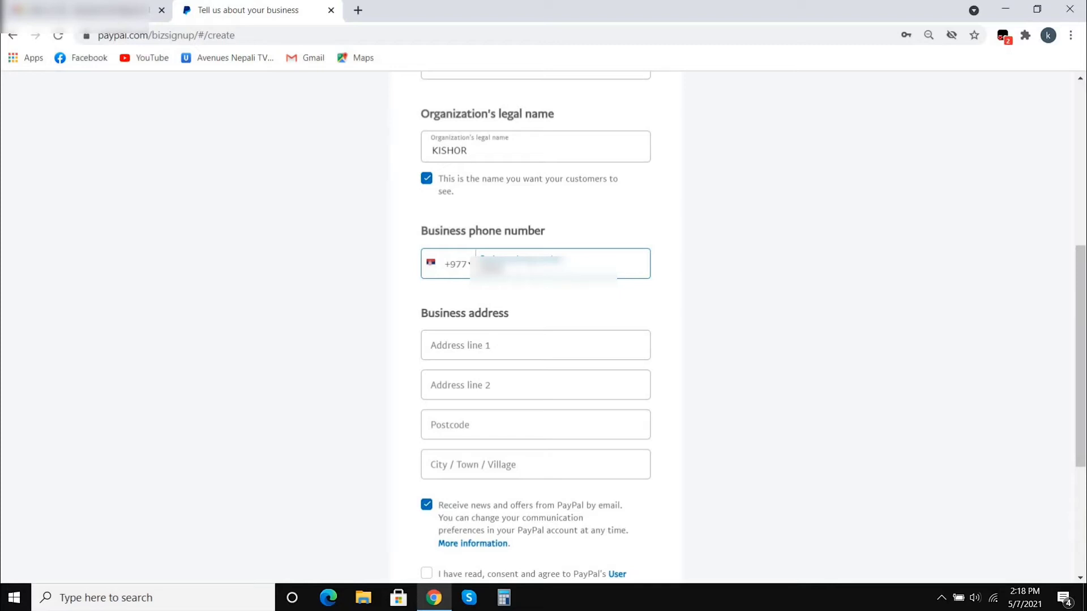
{"action": "type", "text": "??????"}
{"action": "left_click", "coordinate": [535, 350]}
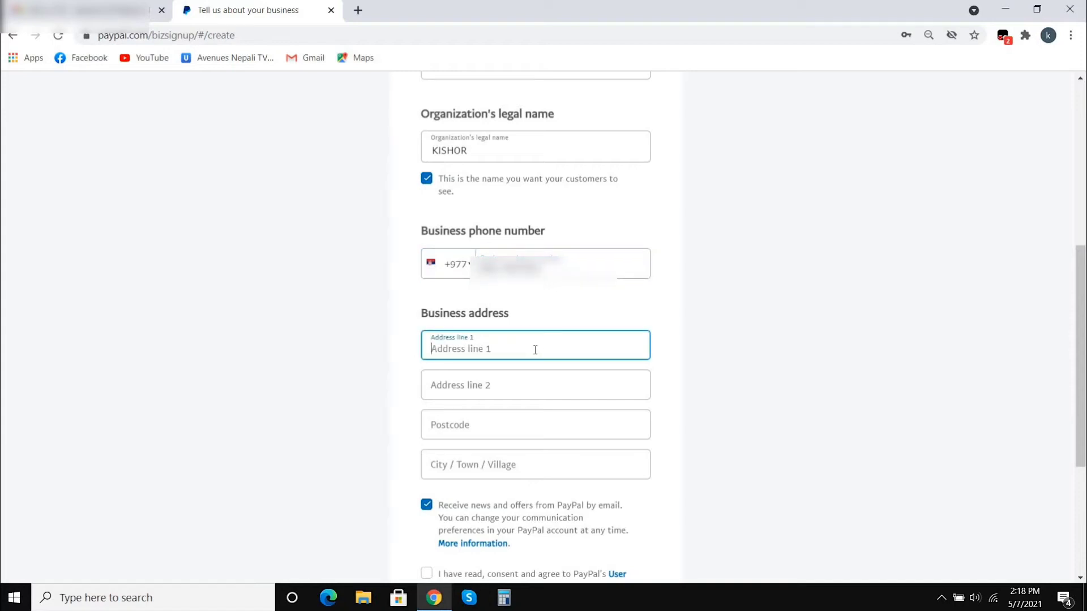
- Accept the user agreement, fill in the city, and create the account
{"action": "scroll", "coordinate": [538, 379], "scroll_direction": "down", "scroll_amount": 3}
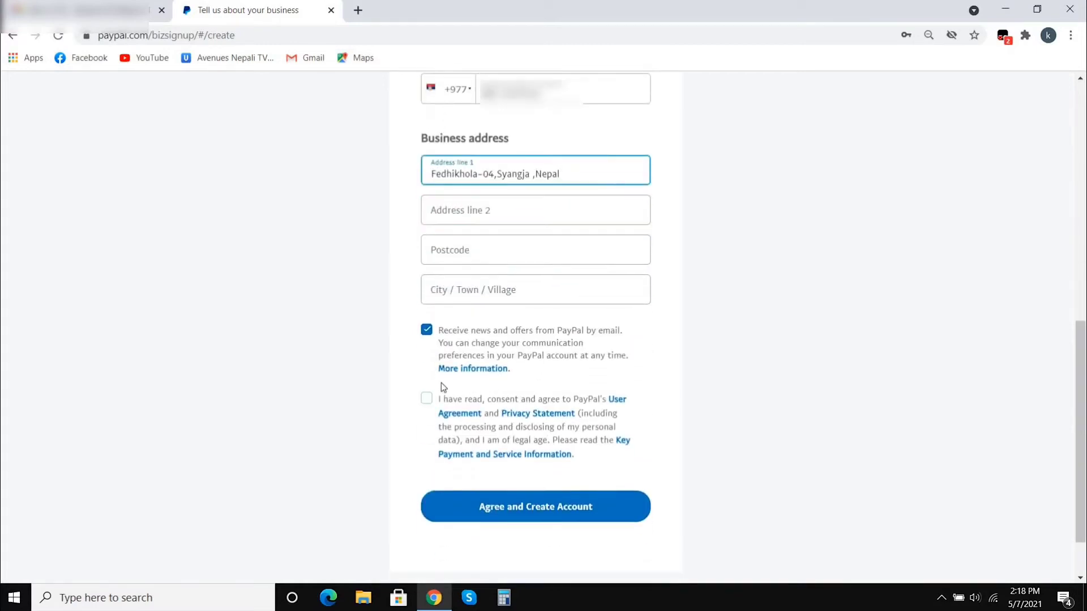
{"action": "left_click", "coordinate": [426, 398]}
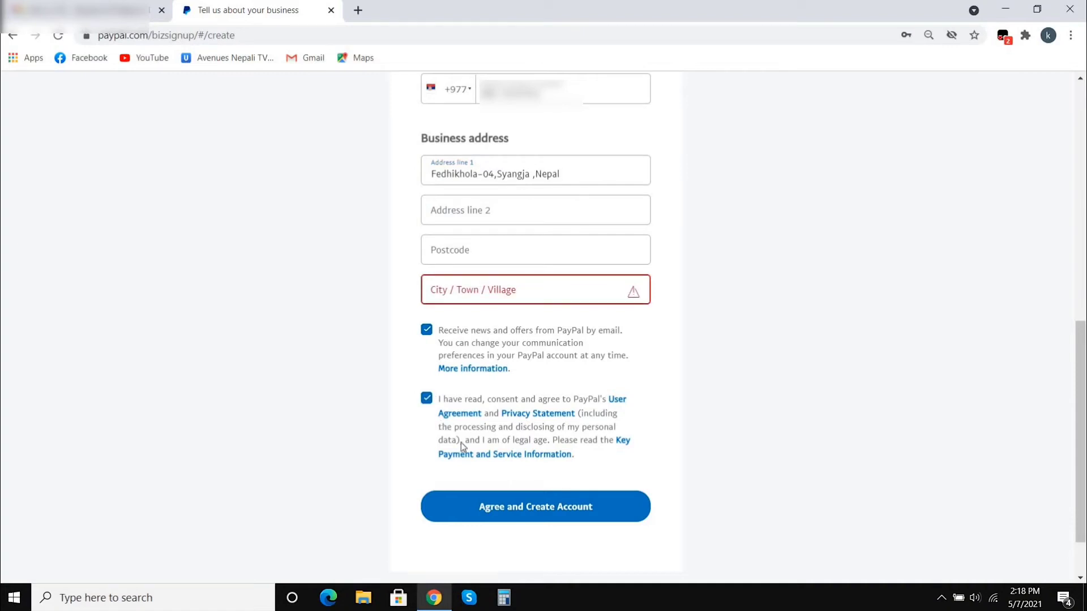
{"action": "left_click", "coordinate": [511, 293]}
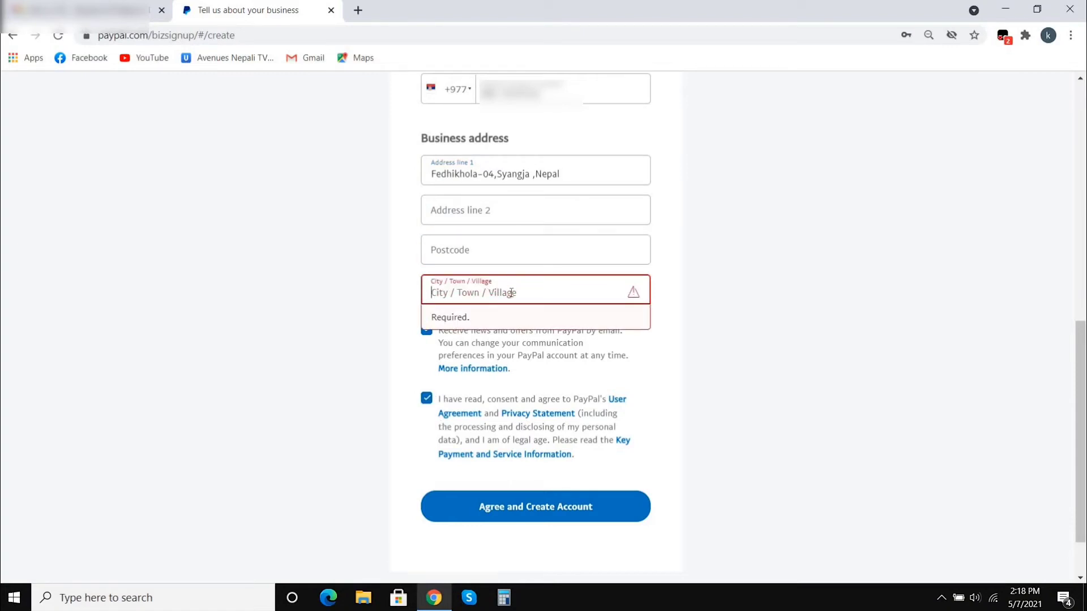
{"action": "type", "text": "Syan"}
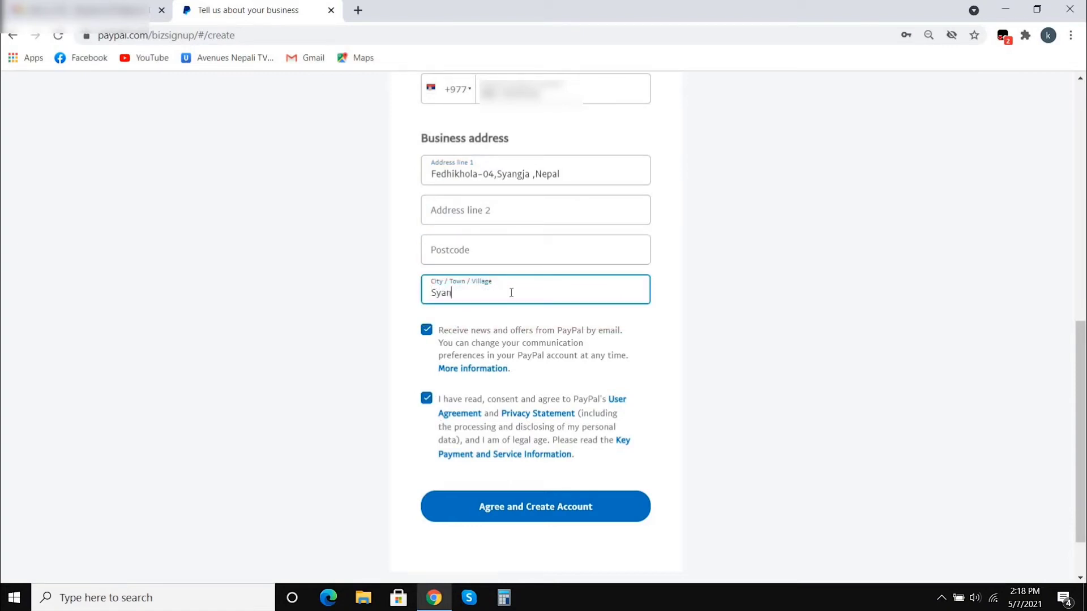
{"action": "type", "text": "gja"}
{"action": "left_click", "coordinate": [564, 510]}
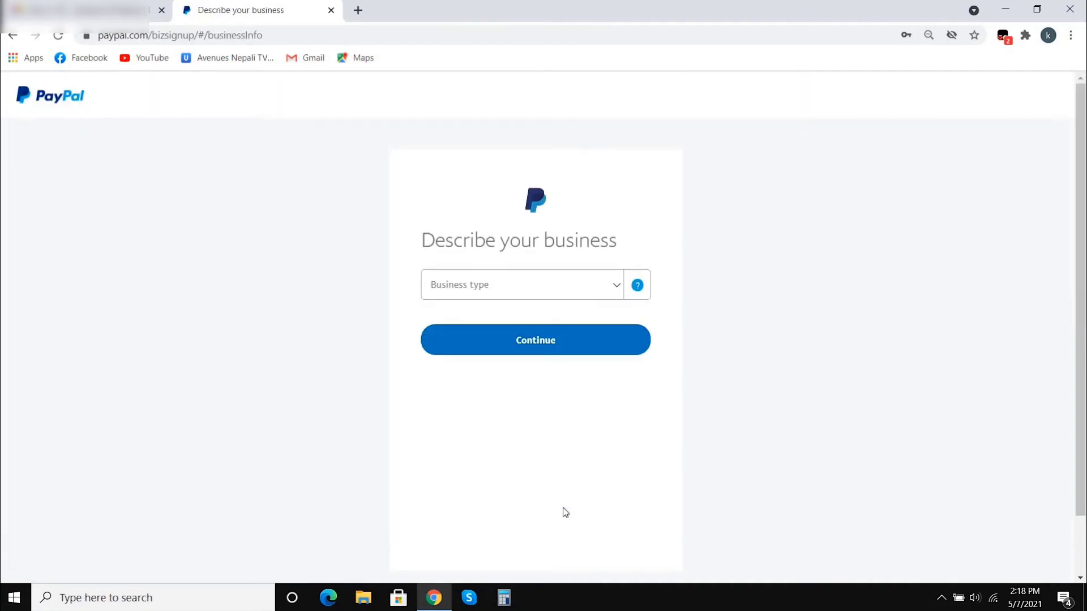
- Set the business type to Individual and the category to Electrical Parts and Equipment
{"action": "left_click", "coordinate": [612, 296]}
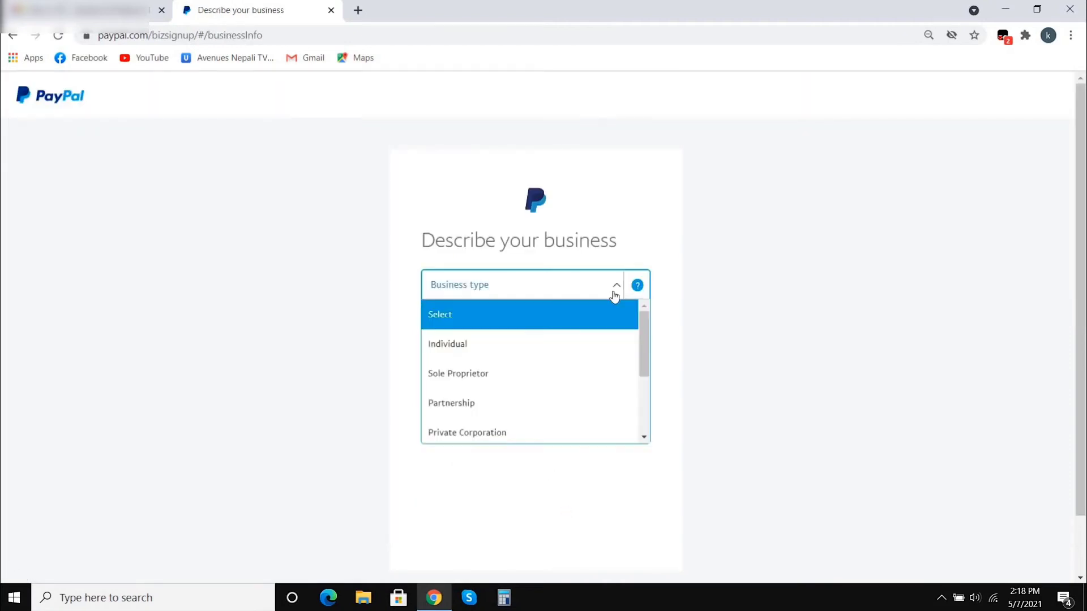
{"action": "left_click", "coordinate": [458, 345]}
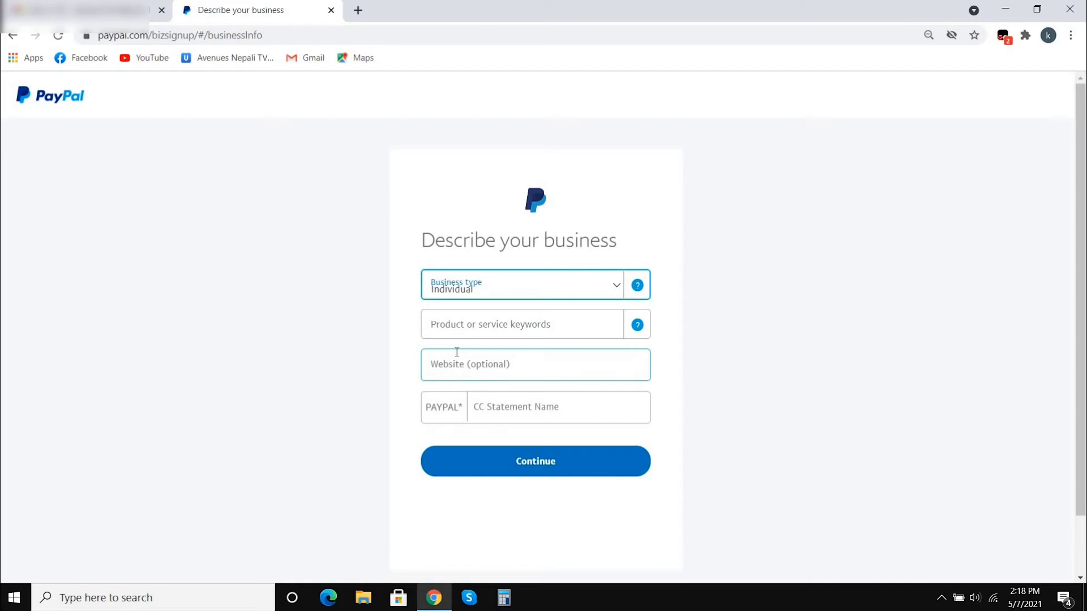
{"action": "left_click", "coordinate": [494, 327]}
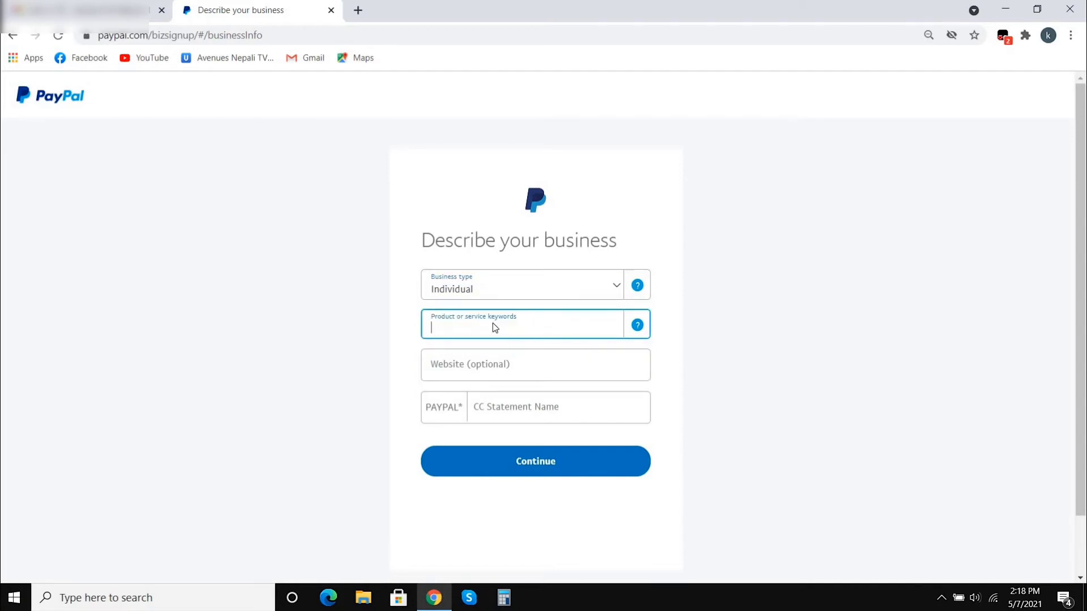
{"action": "type", "text": "electr"}
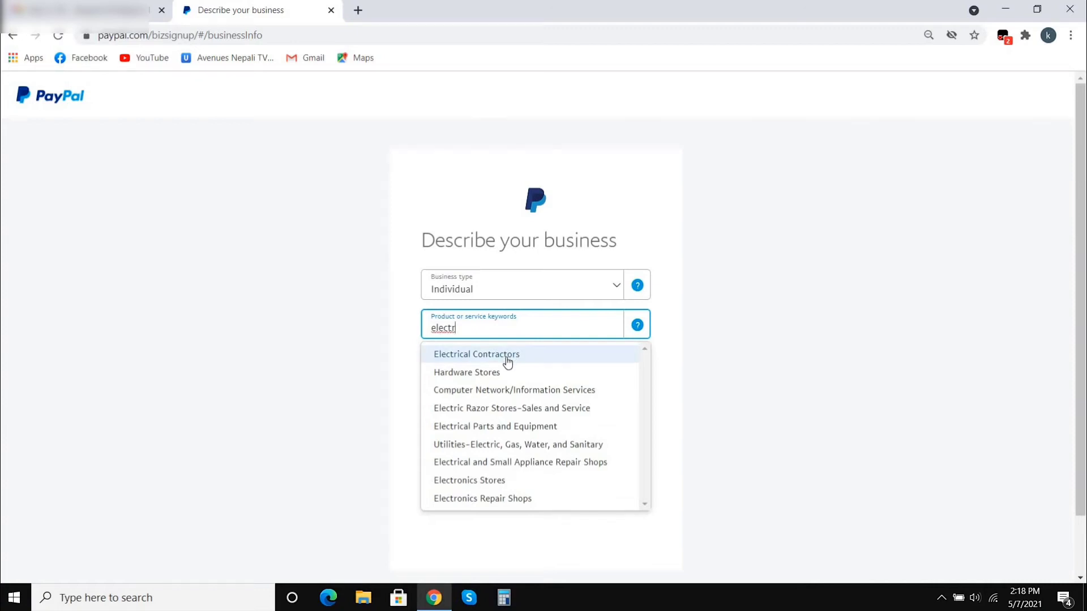
{"action": "left_click", "coordinate": [488, 424]}
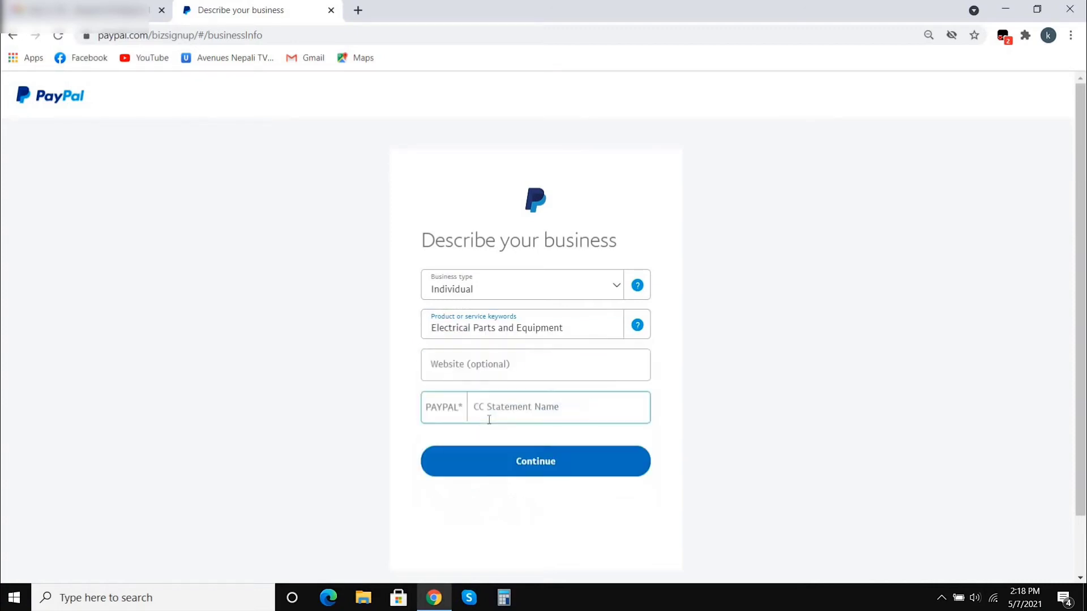
- Enter the card statement name and submit the business description
{"action": "left_click", "coordinate": [500, 406]}
{"action": "type", "text": "K"}
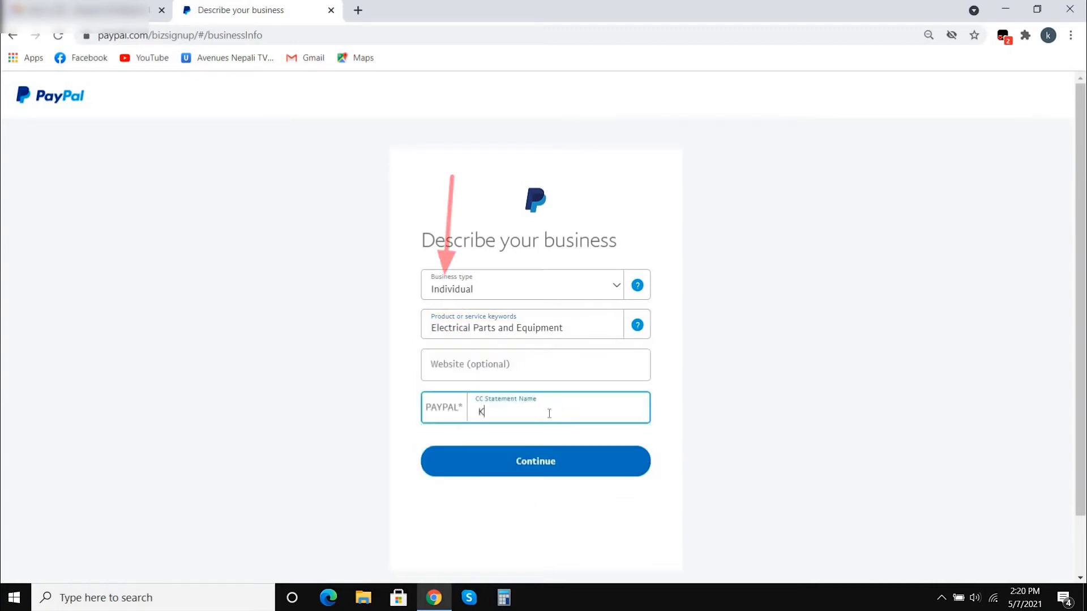
{"action": "type", "text": "ISHOR"}
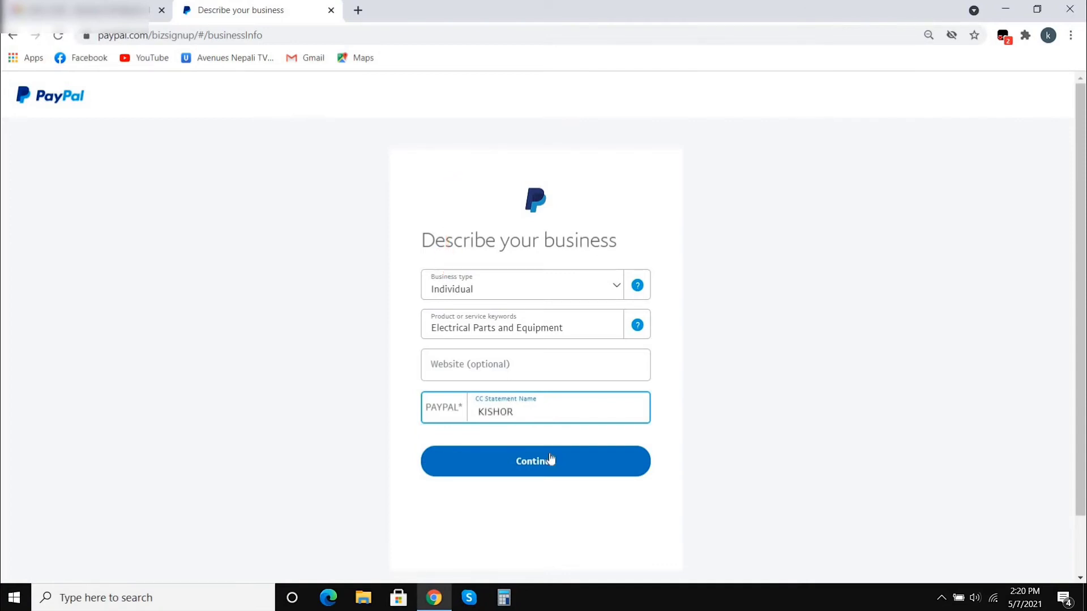
{"action": "left_click", "coordinate": [551, 462]}
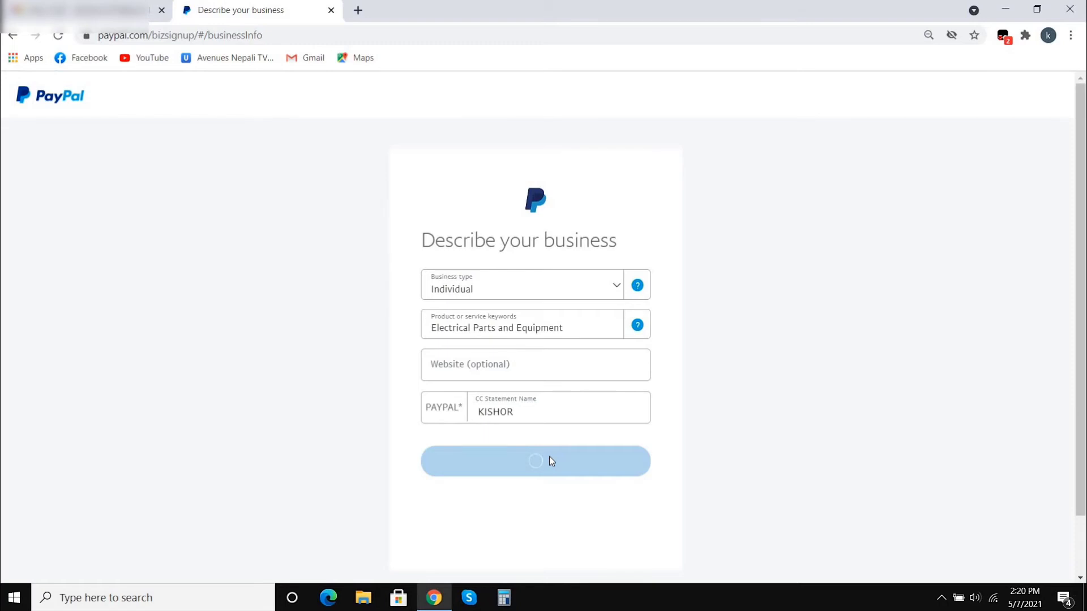
- Enter the date of birth: day, month and year
{"action": "scroll", "coordinate": [548, 430], "scroll_direction": "down", "scroll_amount": 3}
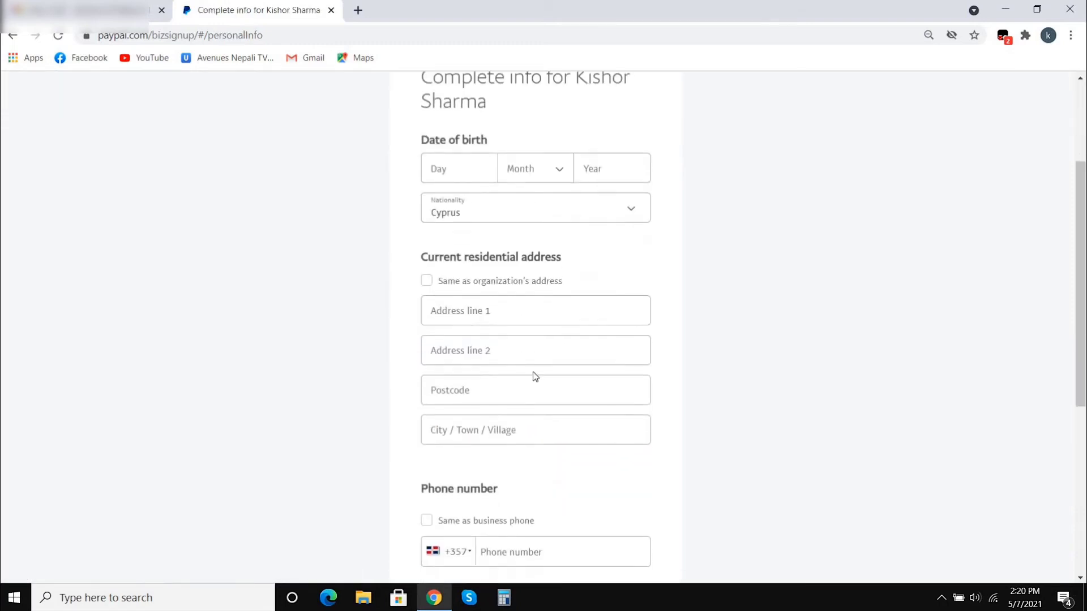
{"action": "left_click", "coordinate": [456, 171]}
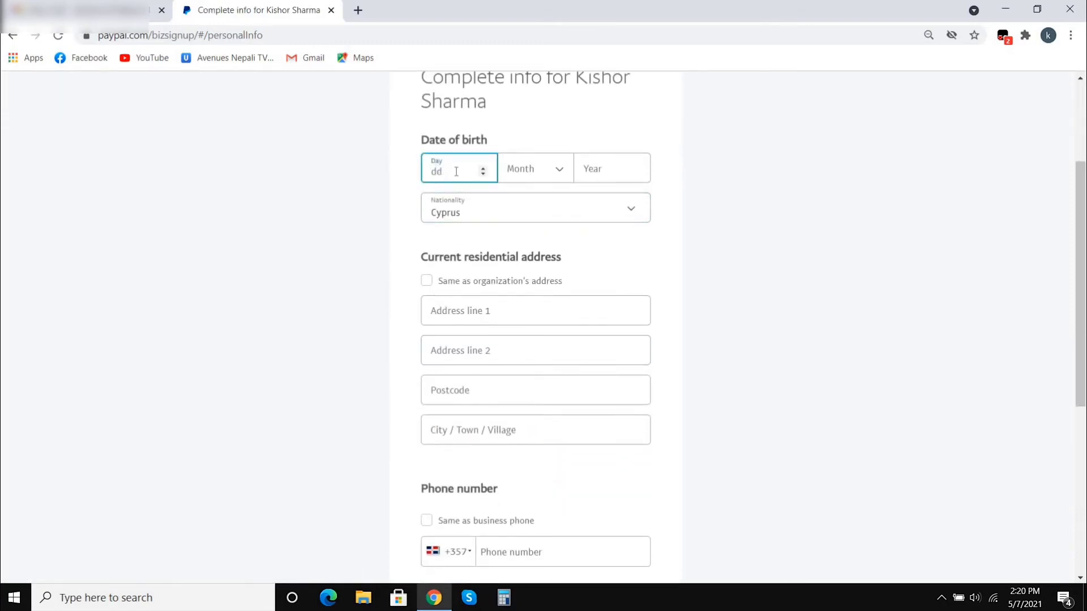
{"action": "left_click", "coordinate": [538, 168]}
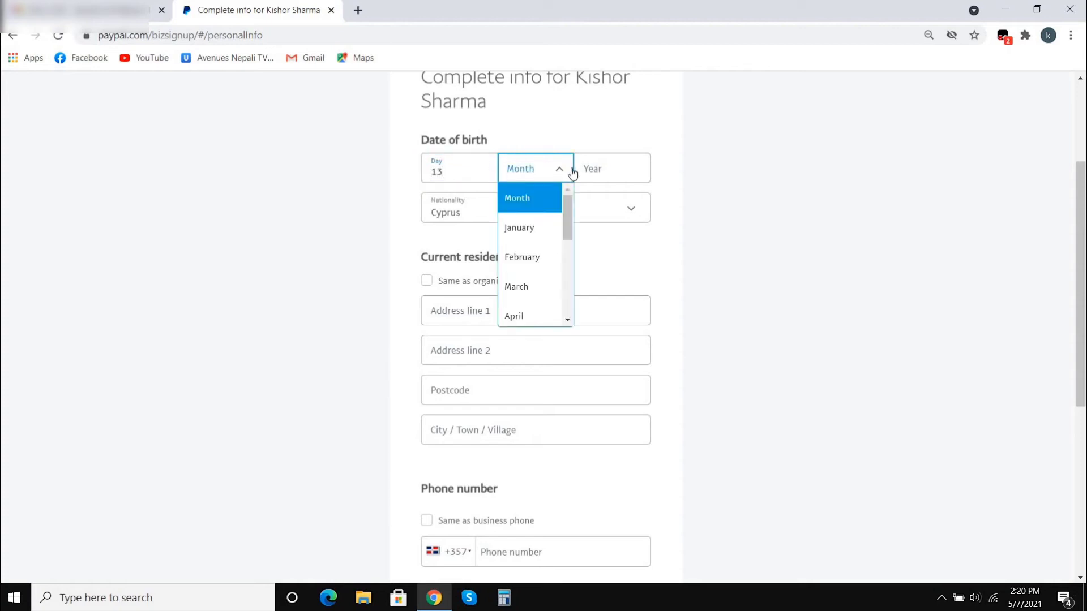
{"action": "left_click", "coordinate": [527, 291]}
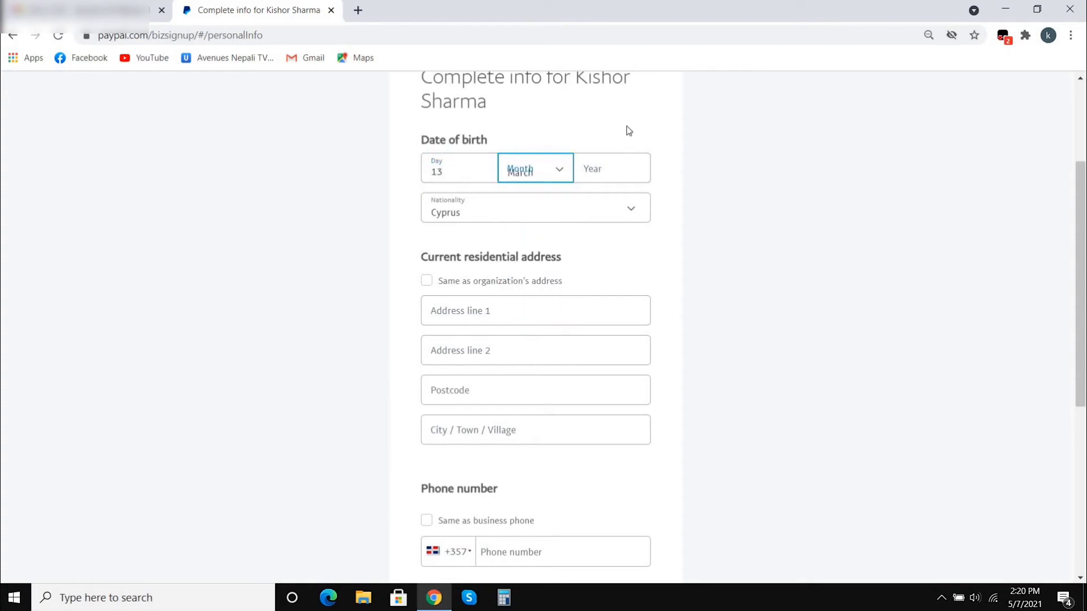
{"action": "left_click", "coordinate": [621, 164]}
{"action": "type", "text": "1995"}
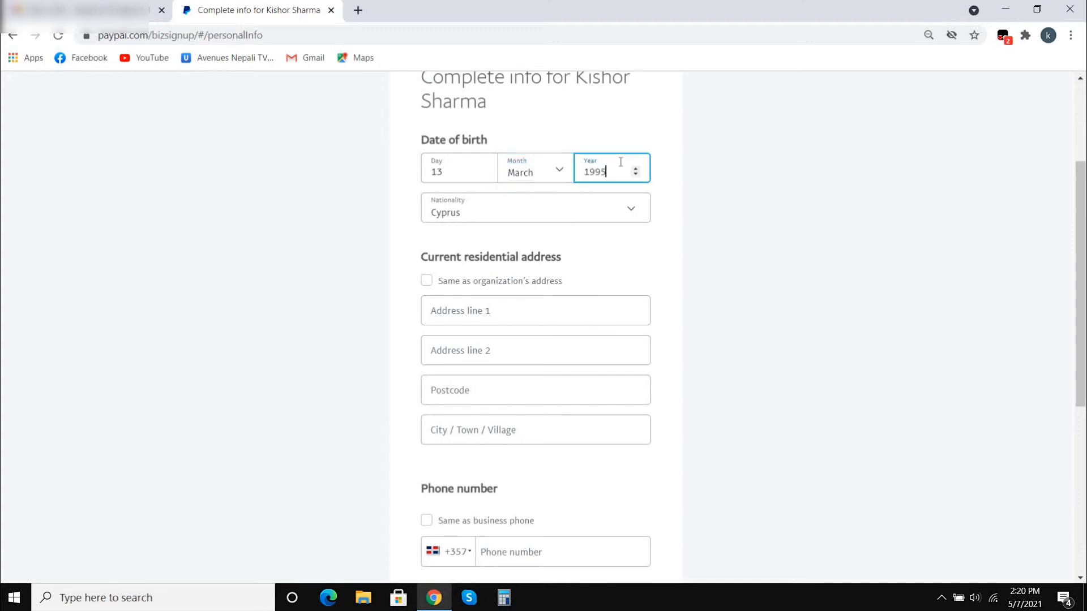
- Set the nationality to Nepal and reuse the organization's address as residential address
{"action": "left_click", "coordinate": [596, 211]}
{"action": "scroll", "coordinate": [559, 317], "scroll_direction": "down", "scroll_amount": 13}
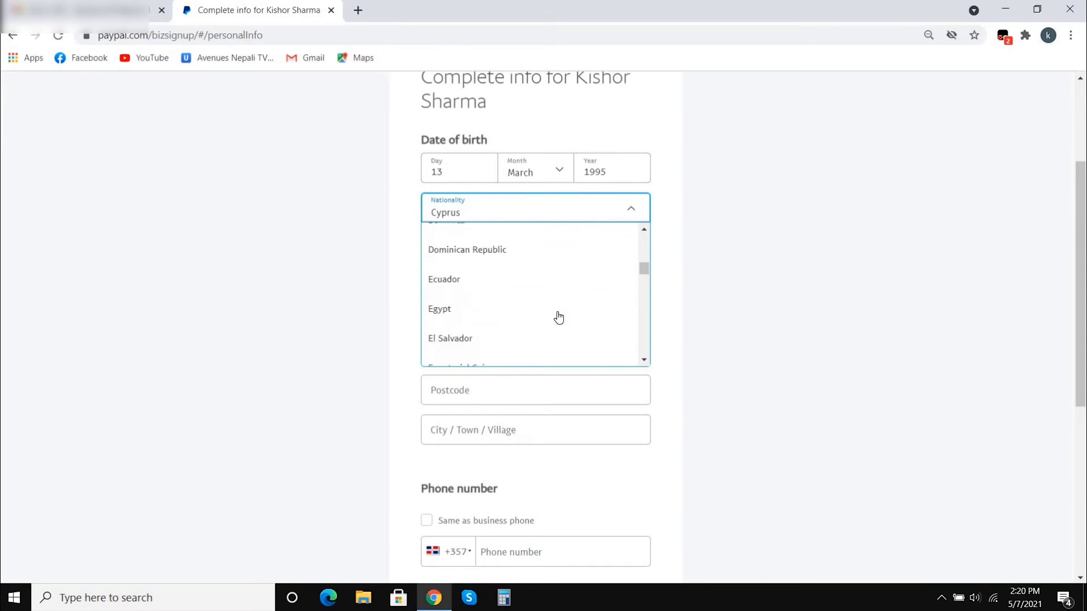
{"action": "scroll", "coordinate": [559, 317], "scroll_direction": "down", "scroll_amount": 12}
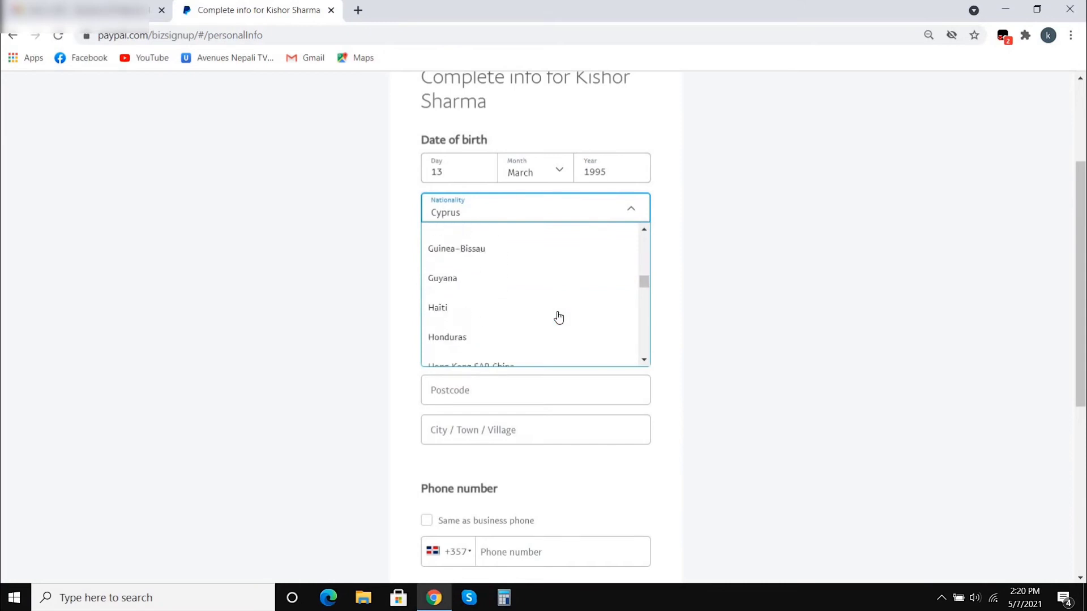
{"action": "scroll", "coordinate": [559, 317], "scroll_direction": "down", "scroll_amount": 12}
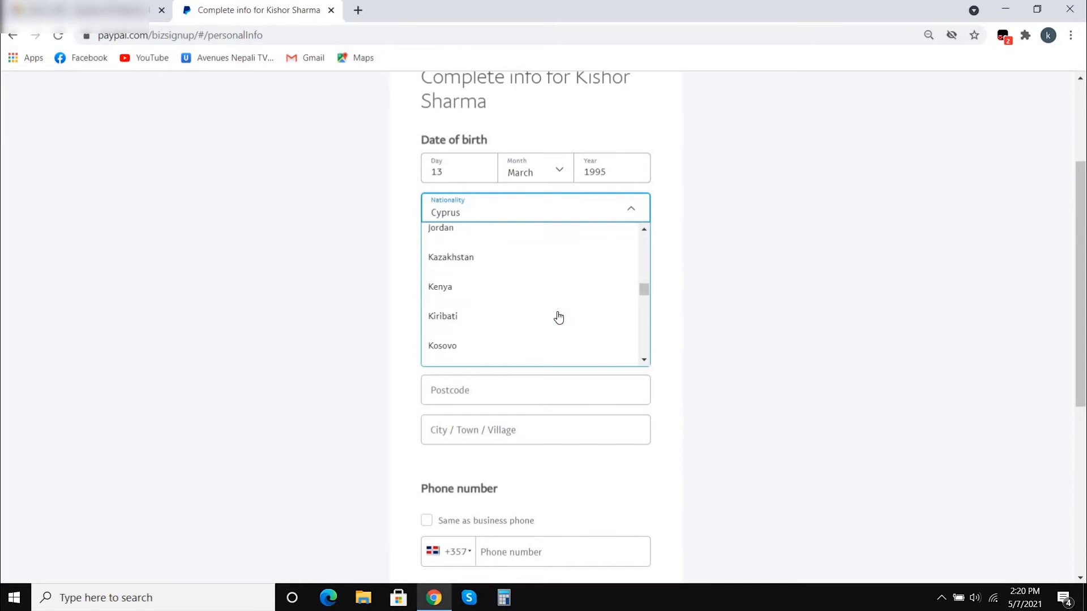
{"action": "scroll", "coordinate": [558, 317], "scroll_direction": "down", "scroll_amount": 12}
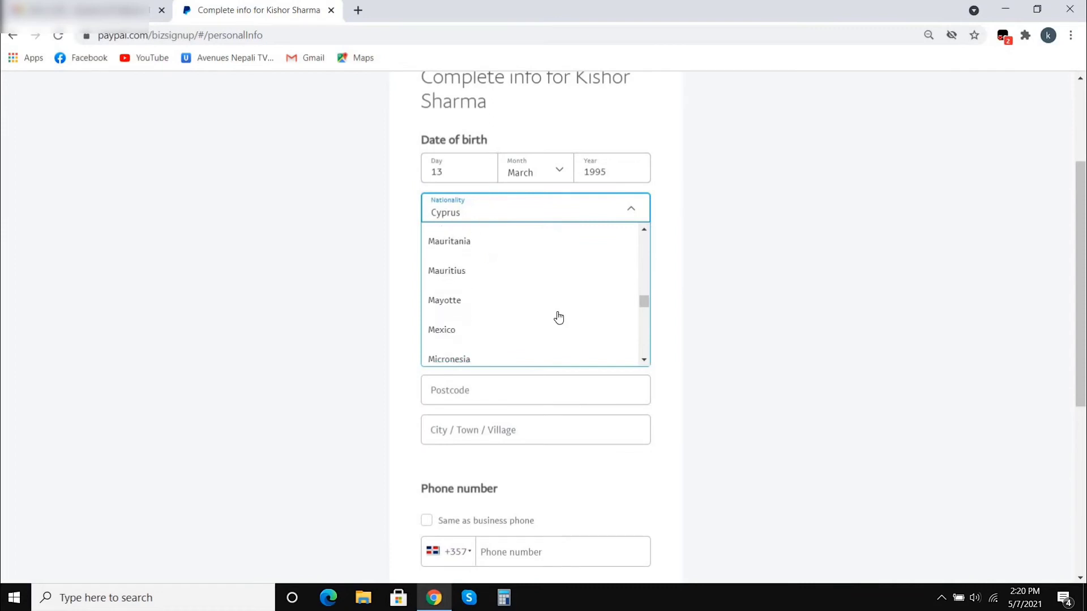
{"action": "scroll", "coordinate": [510, 283], "scroll_direction": "down", "scroll_amount": 1}
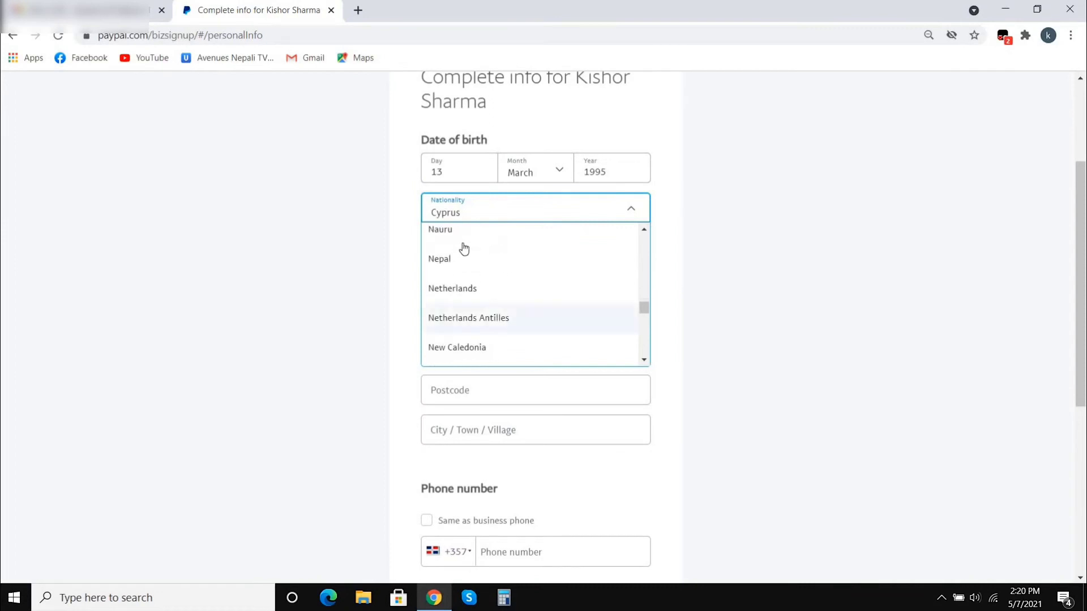
{"action": "left_click", "coordinate": [452, 258]}
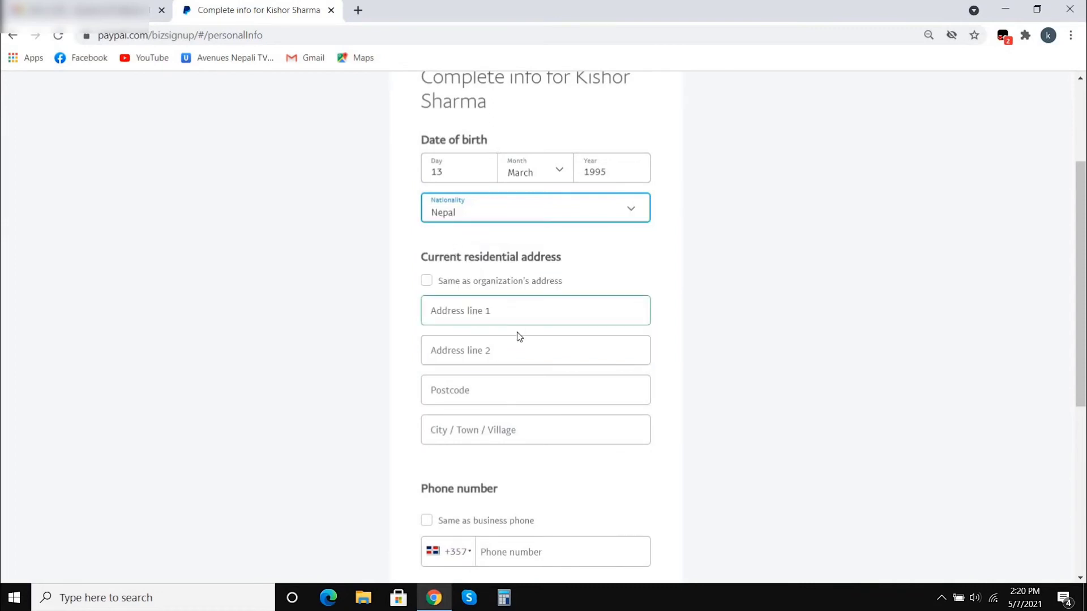
{"action": "left_click", "coordinate": [426, 281]}
- Use the business phone as the personal phone and submit the personal information
{"action": "scroll", "coordinate": [427, 282], "scroll_direction": "down", "scroll_amount": 3}
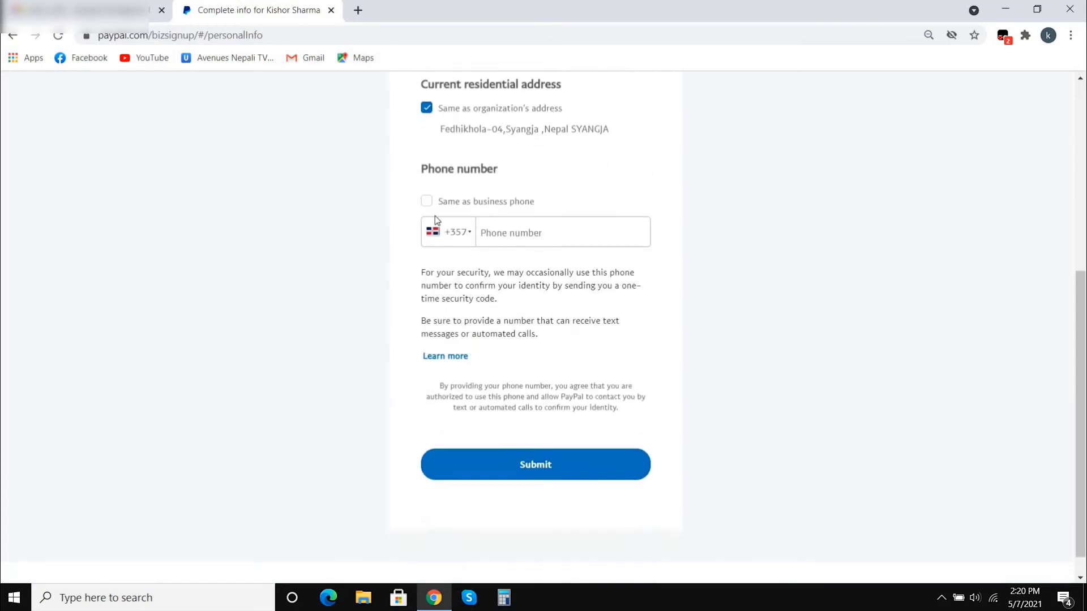
{"action": "left_click", "coordinate": [427, 201]}
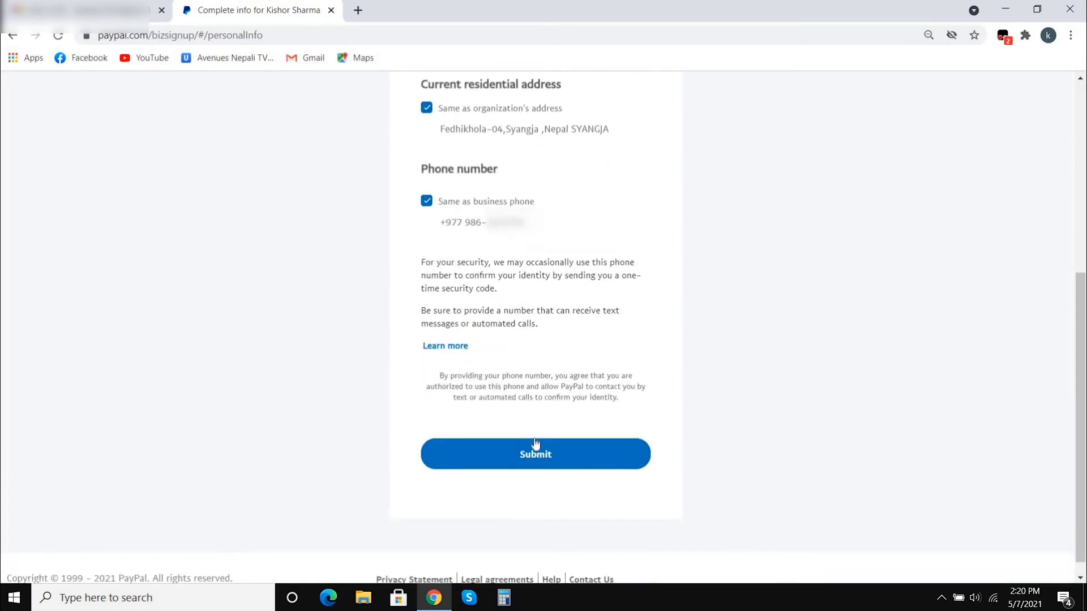
{"action": "left_click", "coordinate": [548, 458]}
{"action": "left_click", "coordinate": [548, 456]}
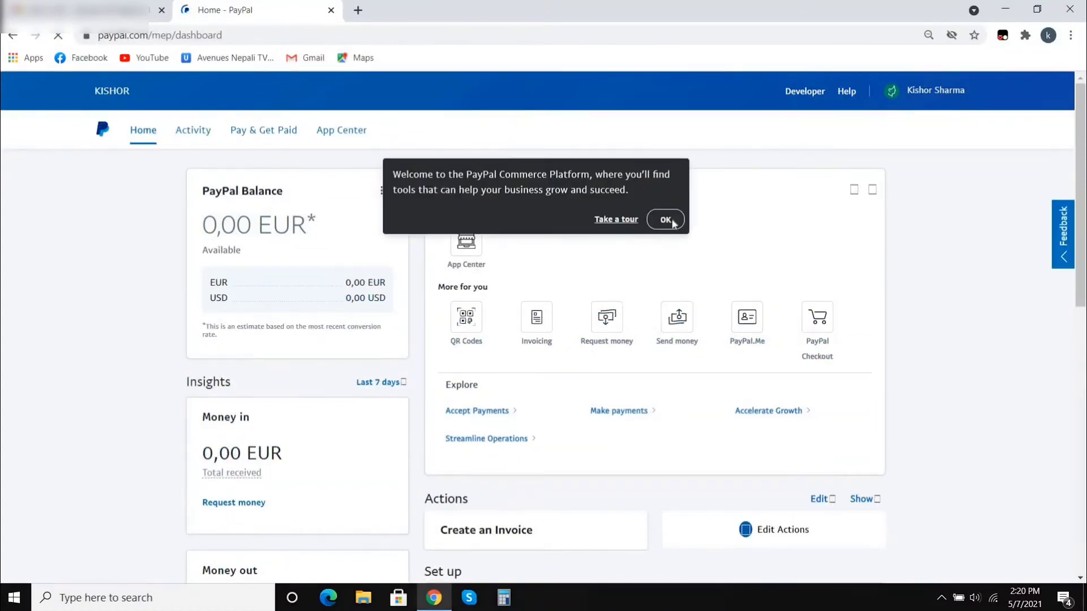
- Dismiss the Commerce Platform welcome popup and open the PayPal Balance card's options menu
{"action": "left_click", "coordinate": [668, 220]}
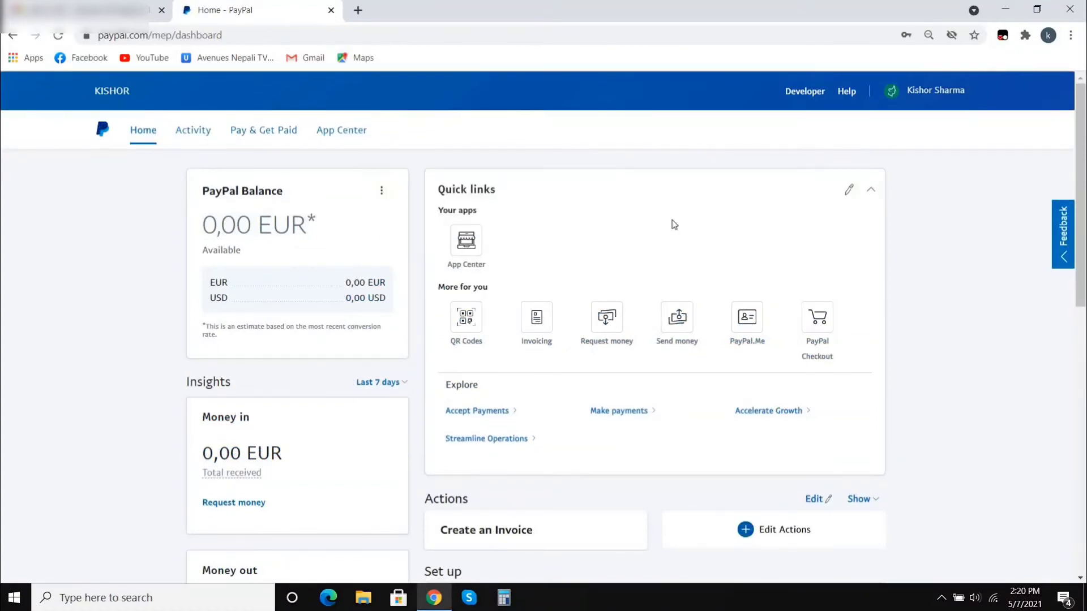
{"action": "scroll", "coordinate": [714, 269], "scroll_direction": "down", "scroll_amount": 10}
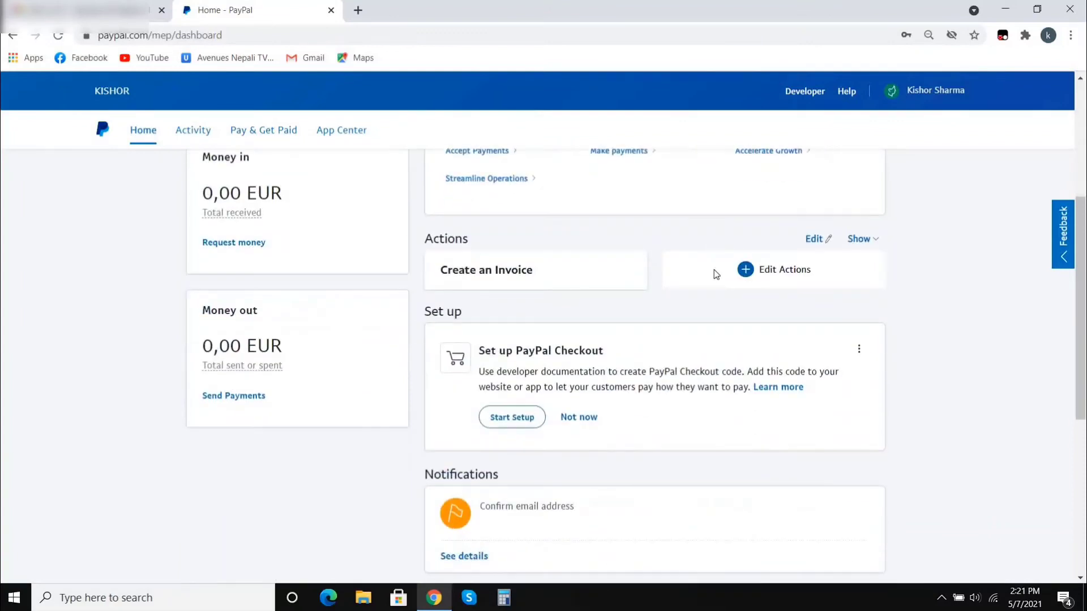
{"action": "scroll", "coordinate": [714, 269], "scroll_direction": "up", "scroll_amount": 5}
{"action": "scroll", "coordinate": [713, 270], "scroll_direction": "down", "scroll_amount": 6}
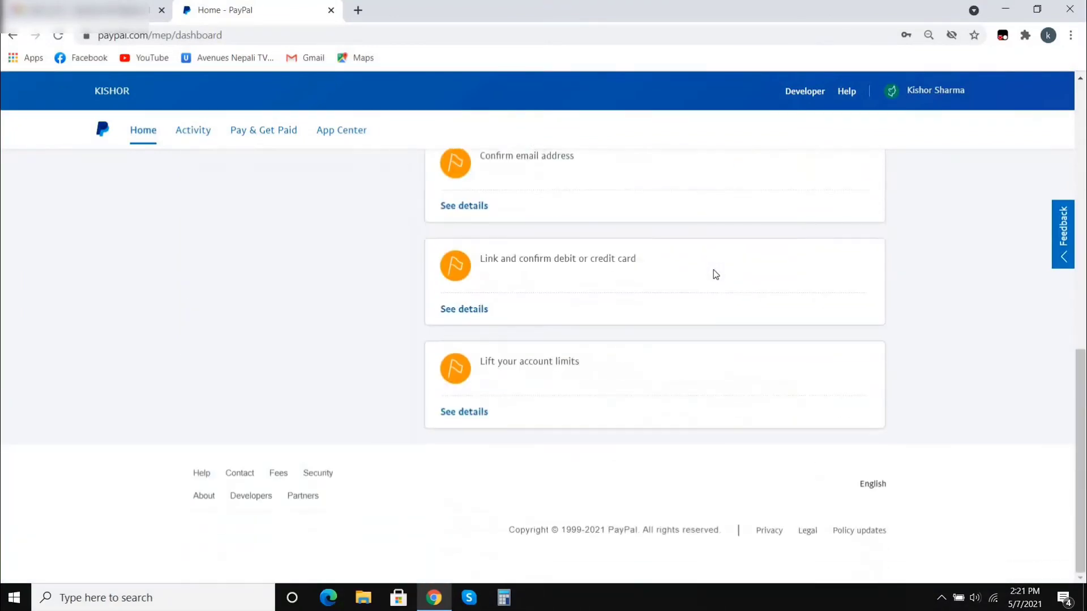
{"action": "scroll", "coordinate": [713, 269], "scroll_direction": "up", "scroll_amount": 5}
{"action": "scroll", "coordinate": [713, 269], "scroll_direction": "up", "scroll_amount": 2}
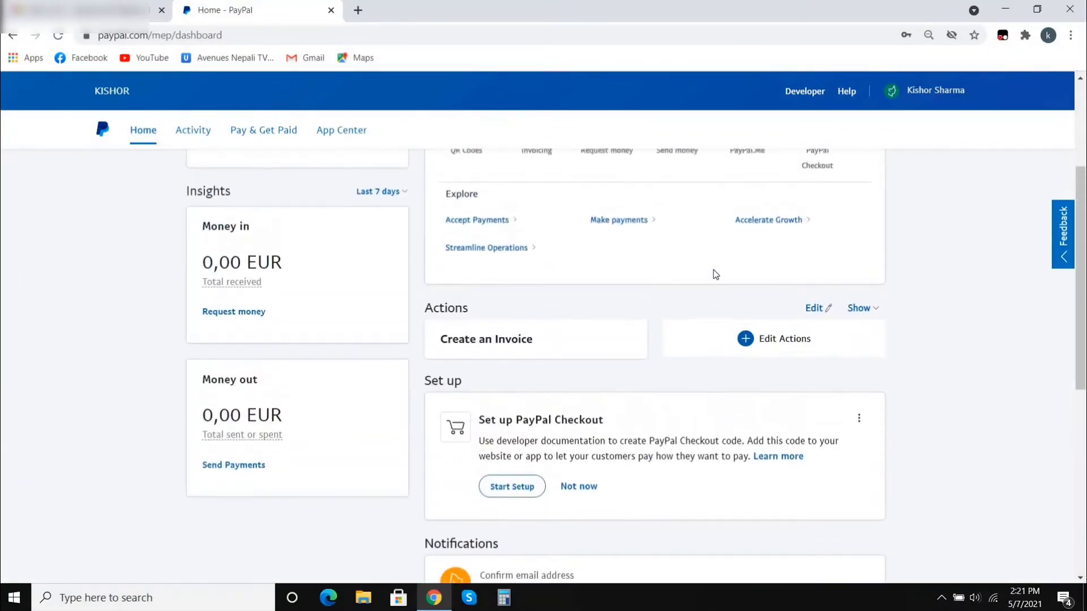
{"action": "scroll", "coordinate": [713, 269], "scroll_direction": "up", "scroll_amount": 2}
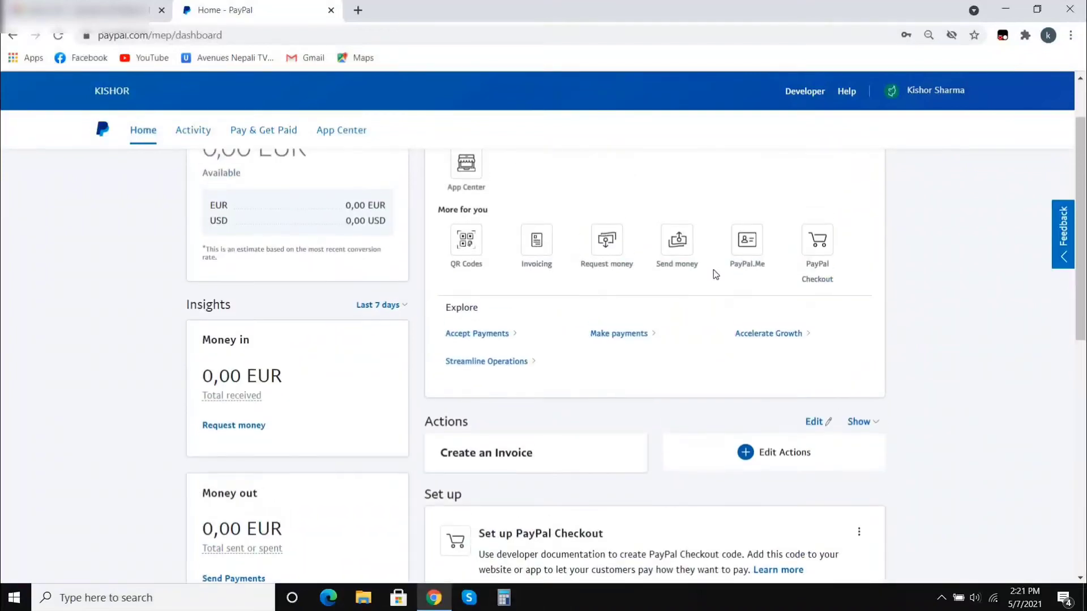
{"action": "scroll", "coordinate": [713, 269], "scroll_direction": "up", "scroll_amount": 2}
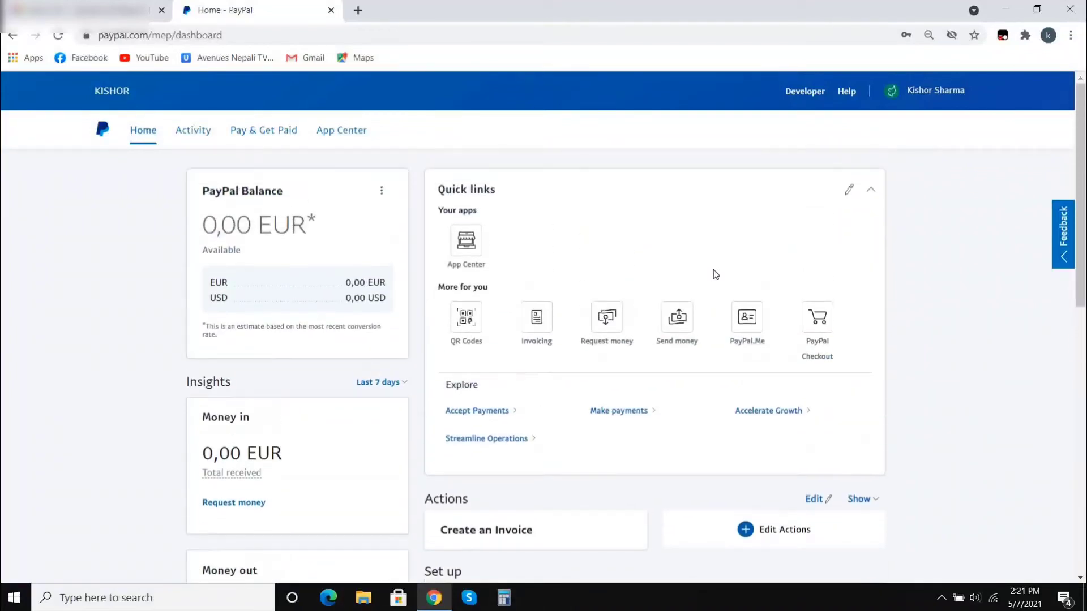
{"action": "left_click", "coordinate": [382, 191]}
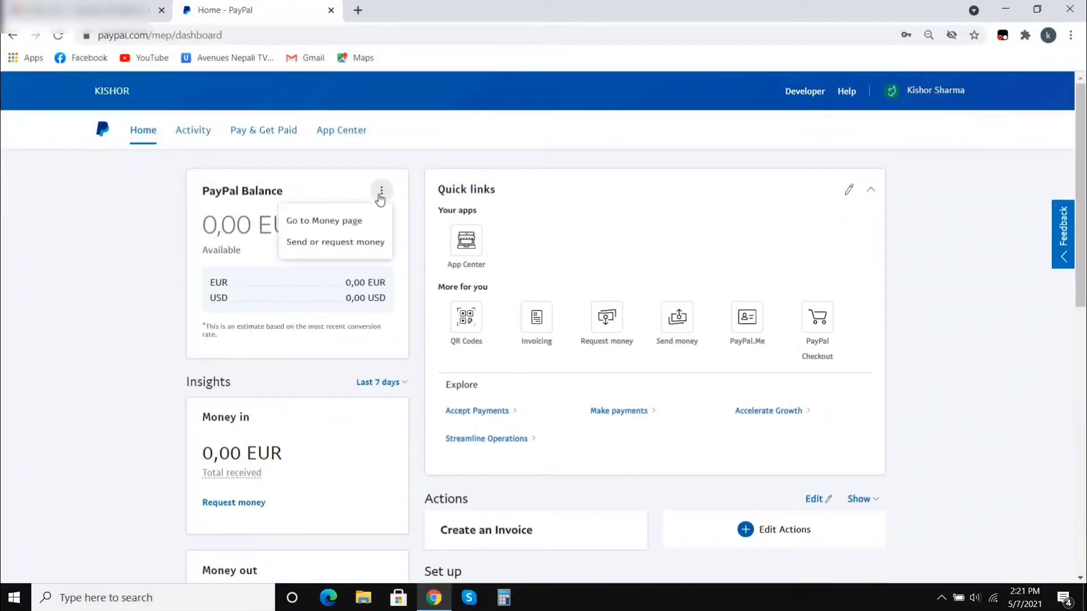
- Make U.S. Dollar the primary currency on the Money page, then return Home
{"action": "left_click", "coordinate": [340, 226]}
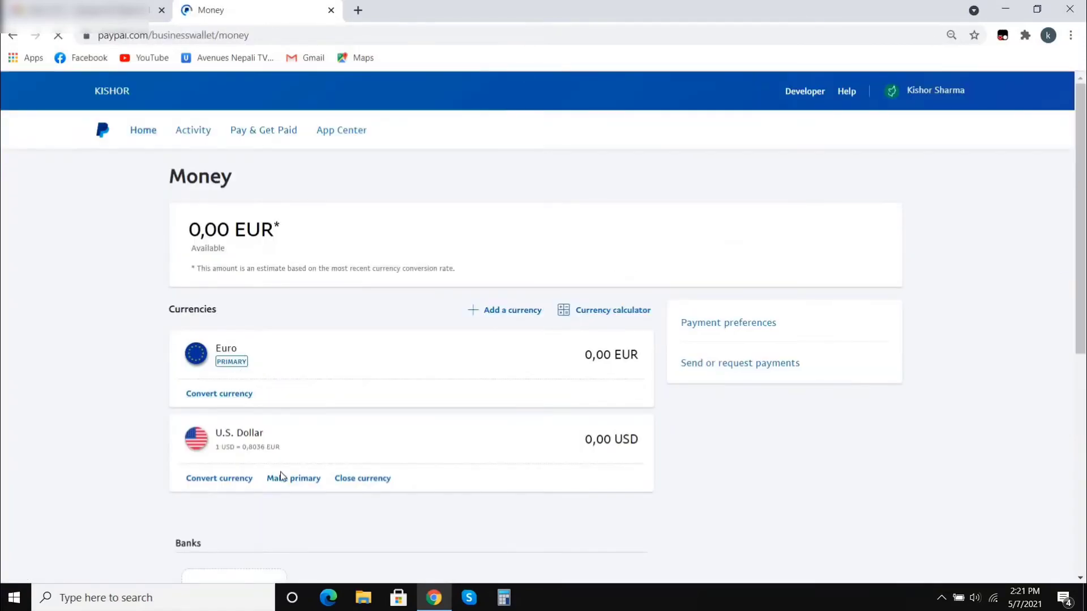
{"action": "left_click", "coordinate": [293, 479]}
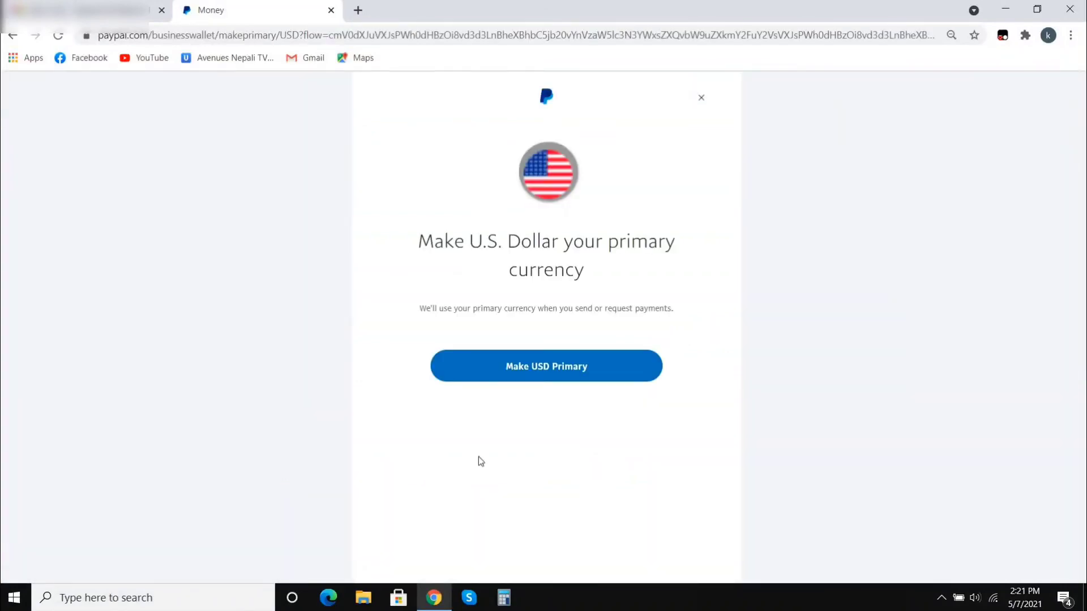
{"action": "left_click", "coordinate": [552, 371]}
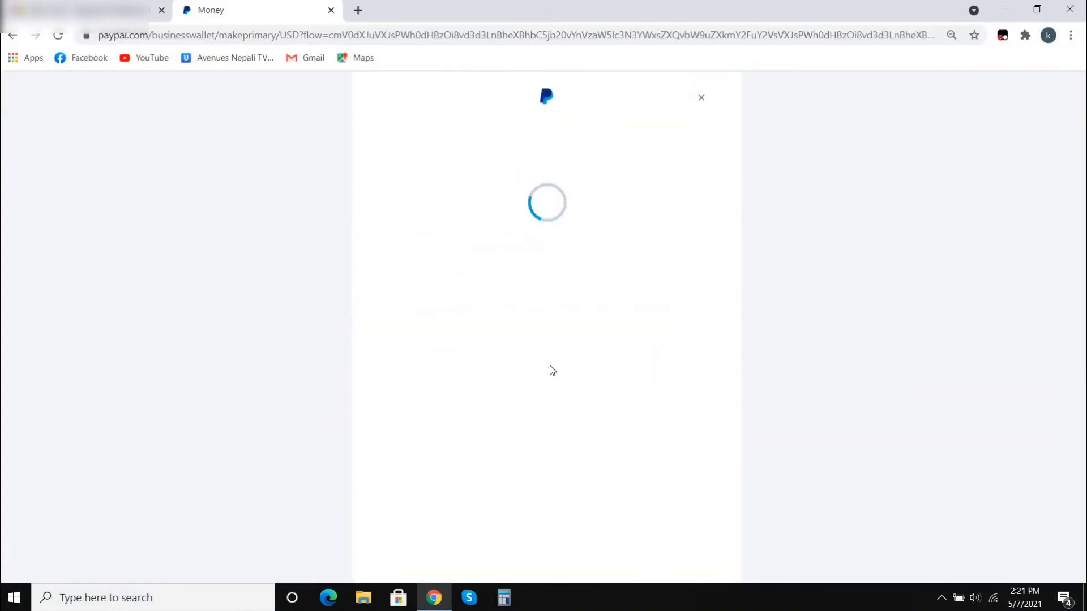
{"action": "left_click", "coordinate": [520, 444]}
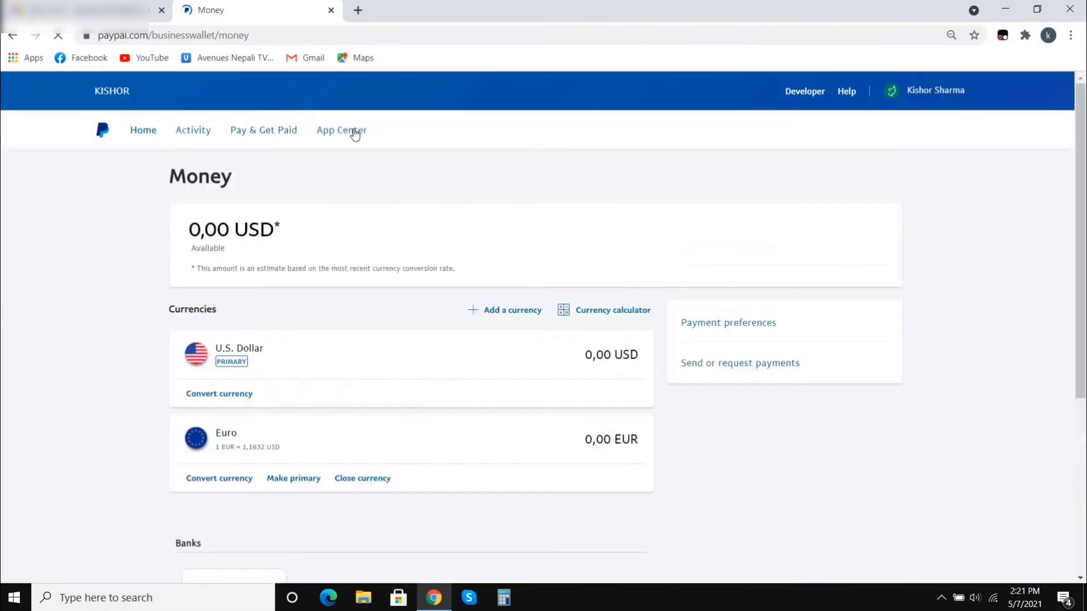
{"action": "left_click", "coordinate": [139, 133]}
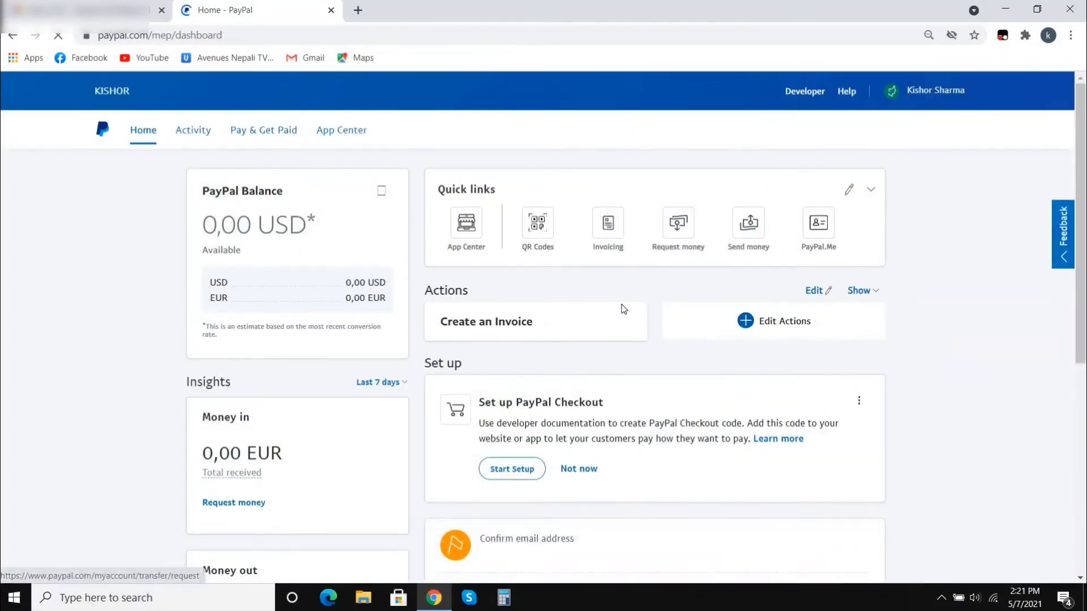
{"action": "scroll", "coordinate": [623, 309], "scroll_direction": "down", "scroll_amount": 5}
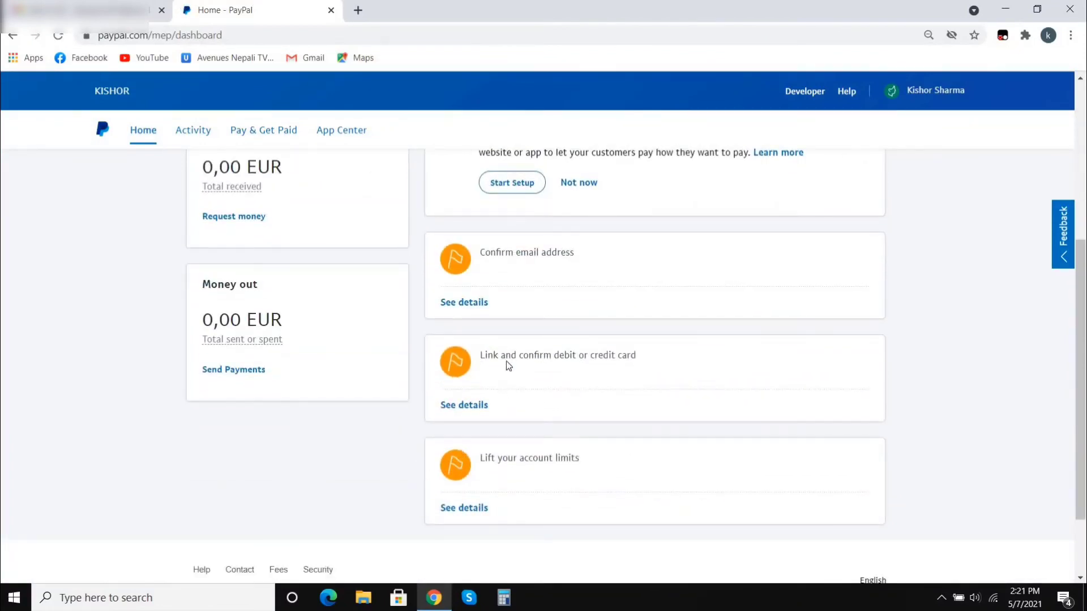
{"action": "left_click", "coordinate": [467, 413]}
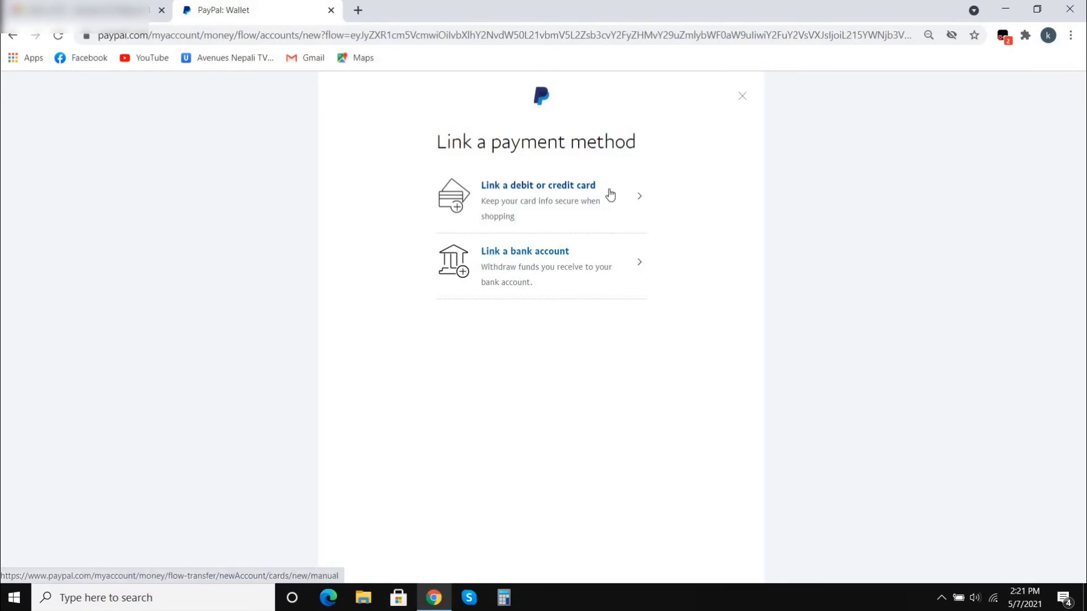
{"action": "left_click", "coordinate": [566, 262]}
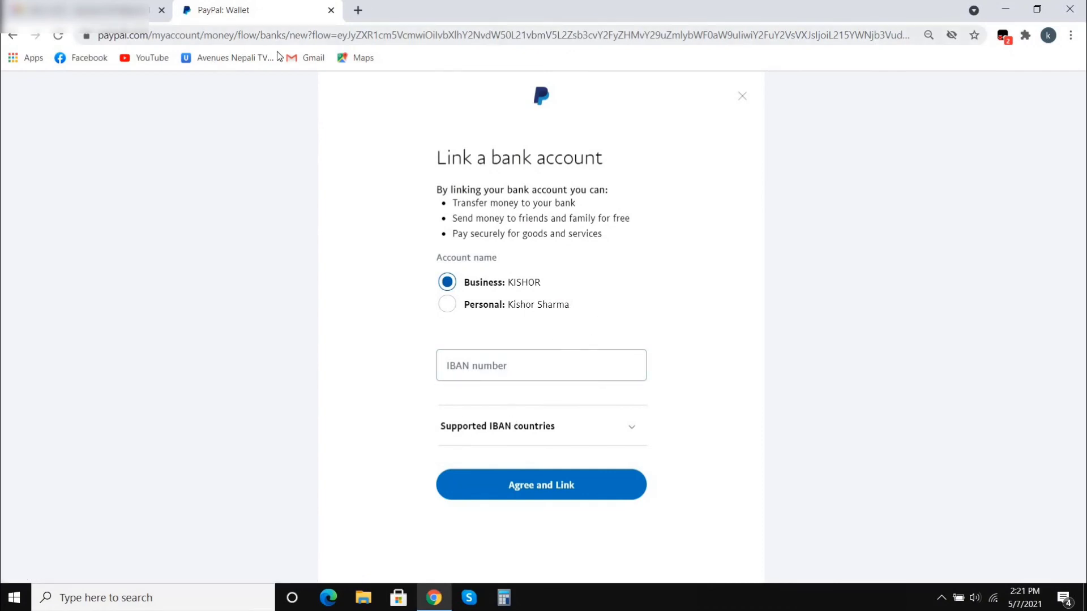
{"action": "left_click", "coordinate": [11, 35]}
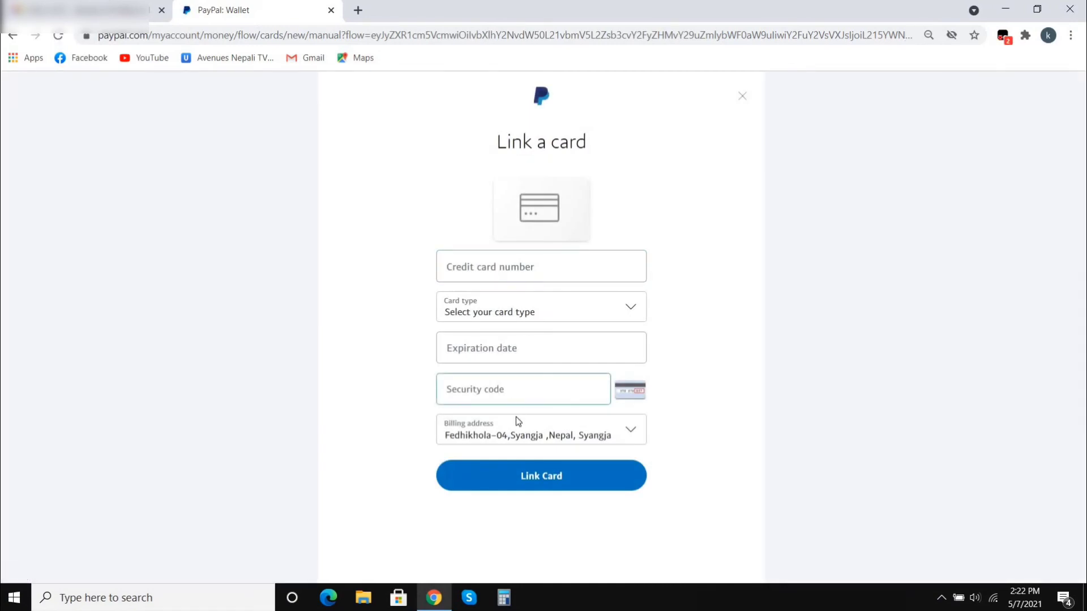
{"action": "left_click", "coordinate": [13, 38]}
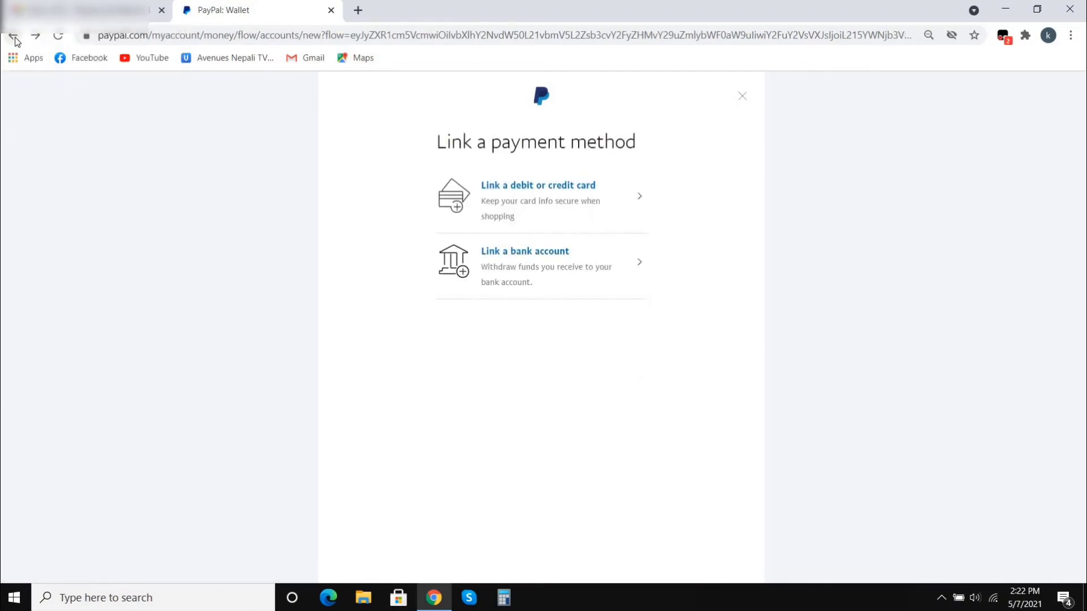
{"action": "left_click", "coordinate": [15, 39]}
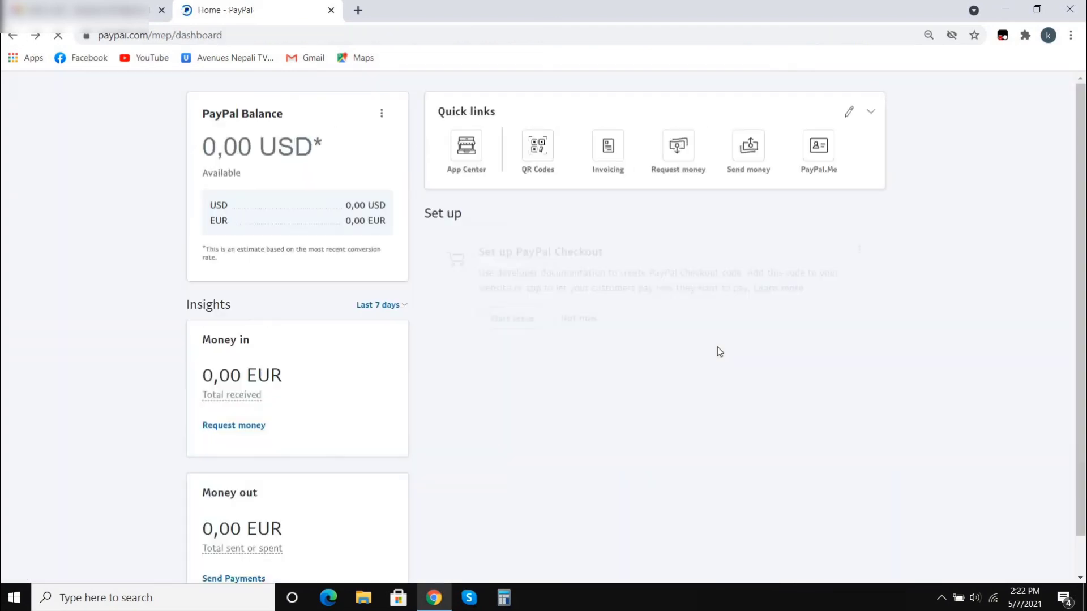
- In the Gmail inbox, open the 'Confirm your email' message from PayPal Service
{"action": "scroll", "coordinate": [660, 322], "scroll_direction": "down", "scroll_amount": 3}
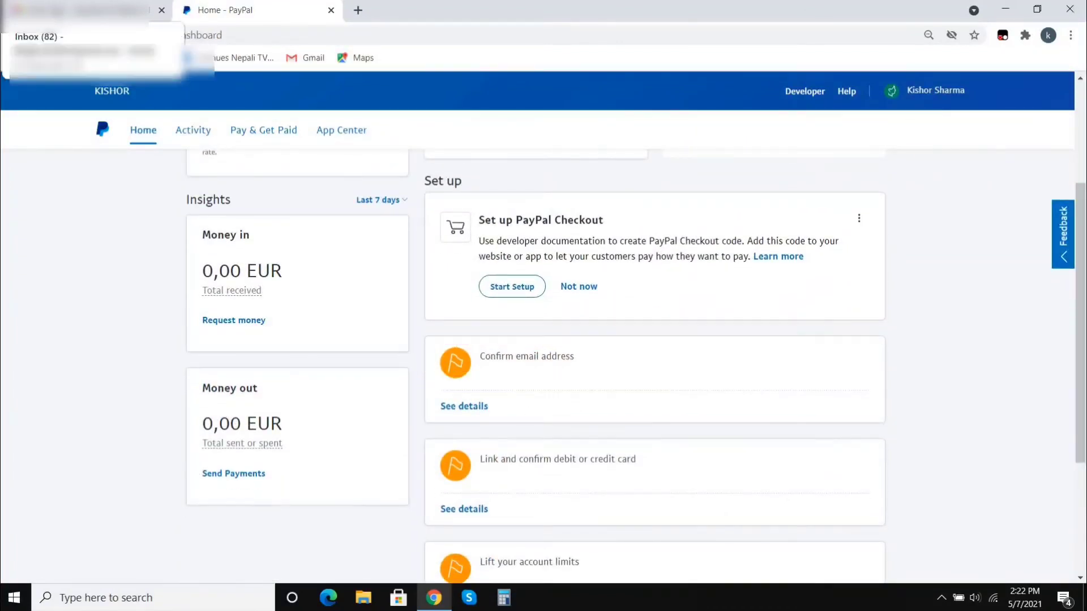
{"action": "left_click", "coordinate": [79, 10]}
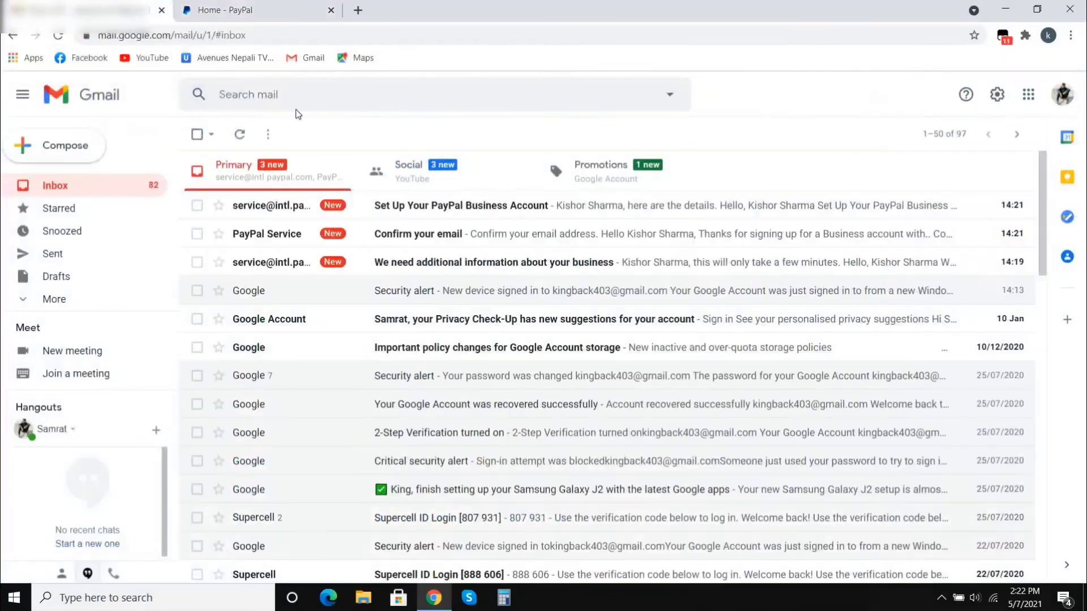
{"action": "left_click", "coordinate": [426, 235]}
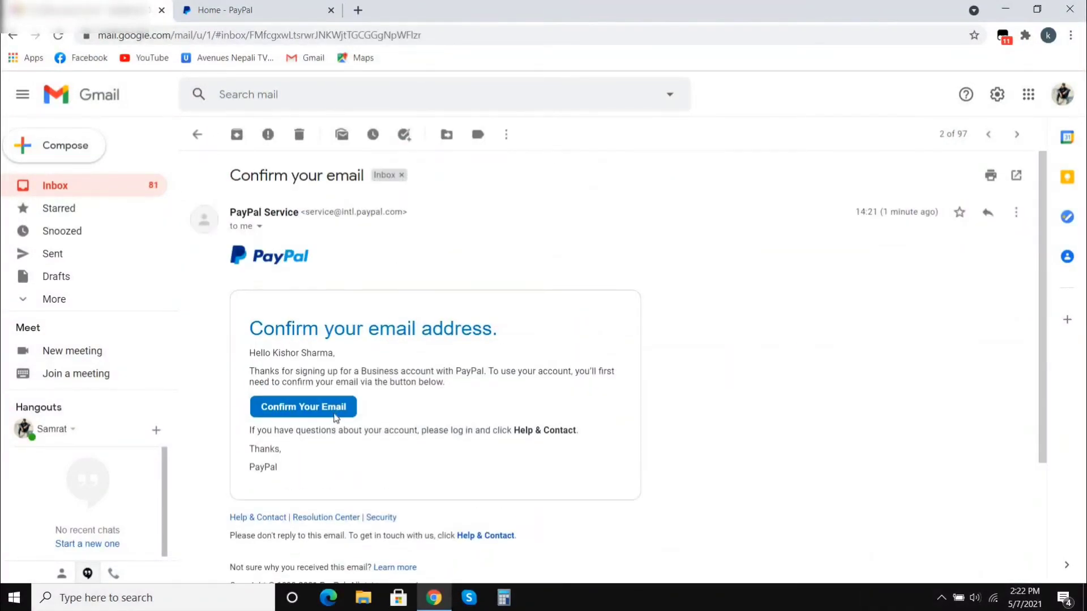
- Follow the email's confirmation link, submit the account password, and request a security code by text
{"action": "left_click", "coordinate": [336, 416]}
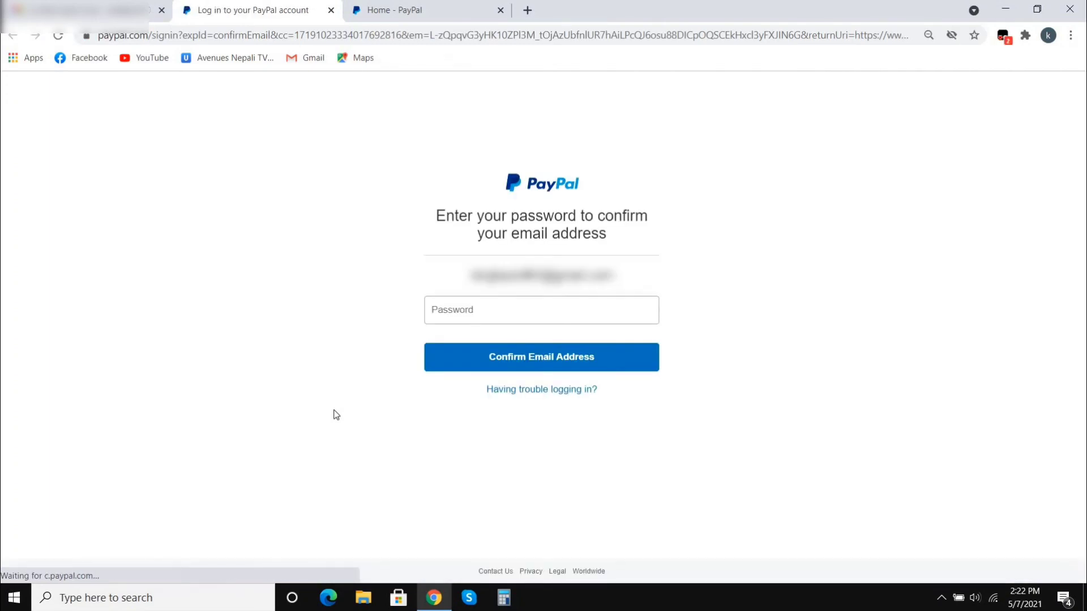
{"action": "left_click", "coordinate": [480, 312]}
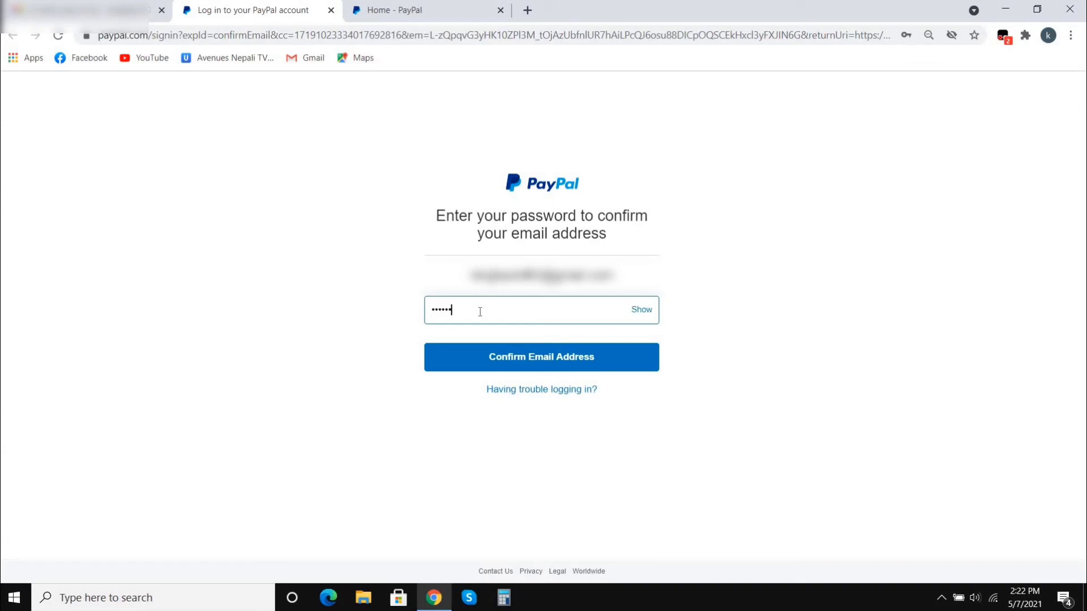
{"action": "left_click", "coordinate": [504, 352]}
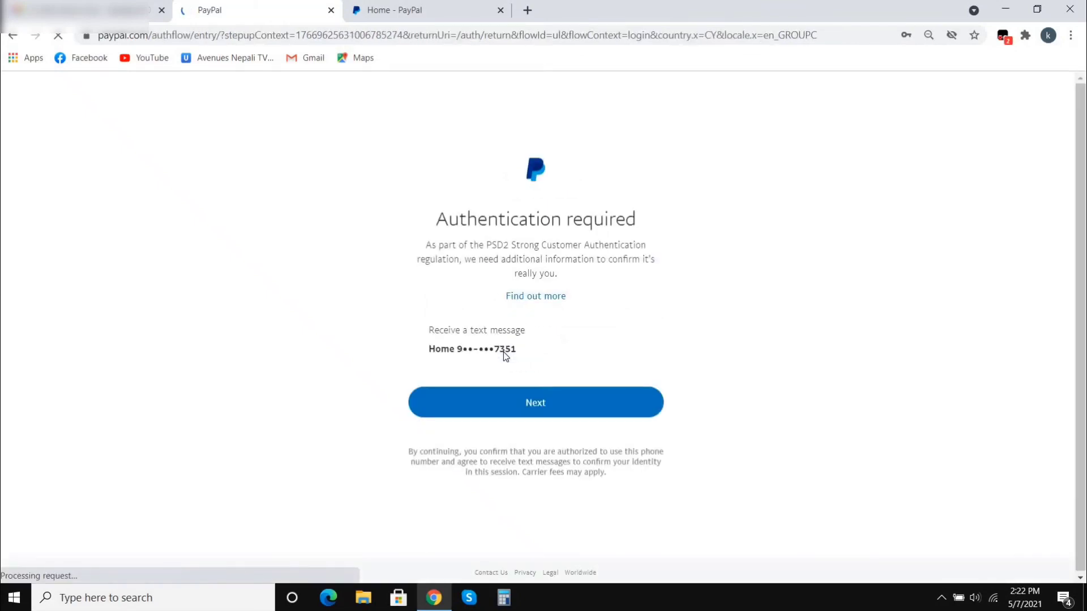
{"action": "left_click", "coordinate": [532, 401]}
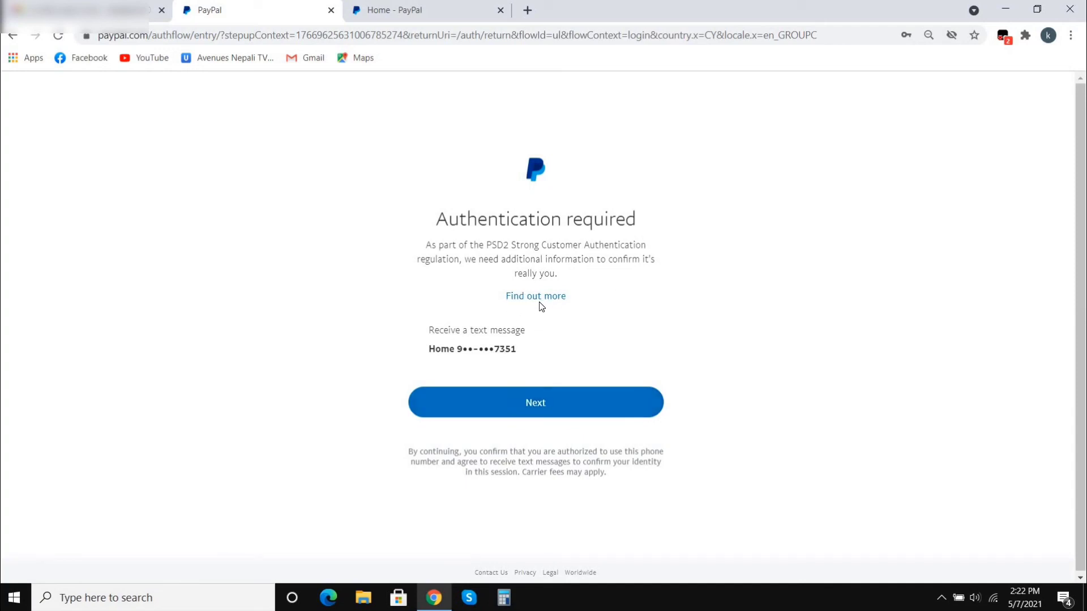
{"action": "left_click", "coordinate": [542, 403]}
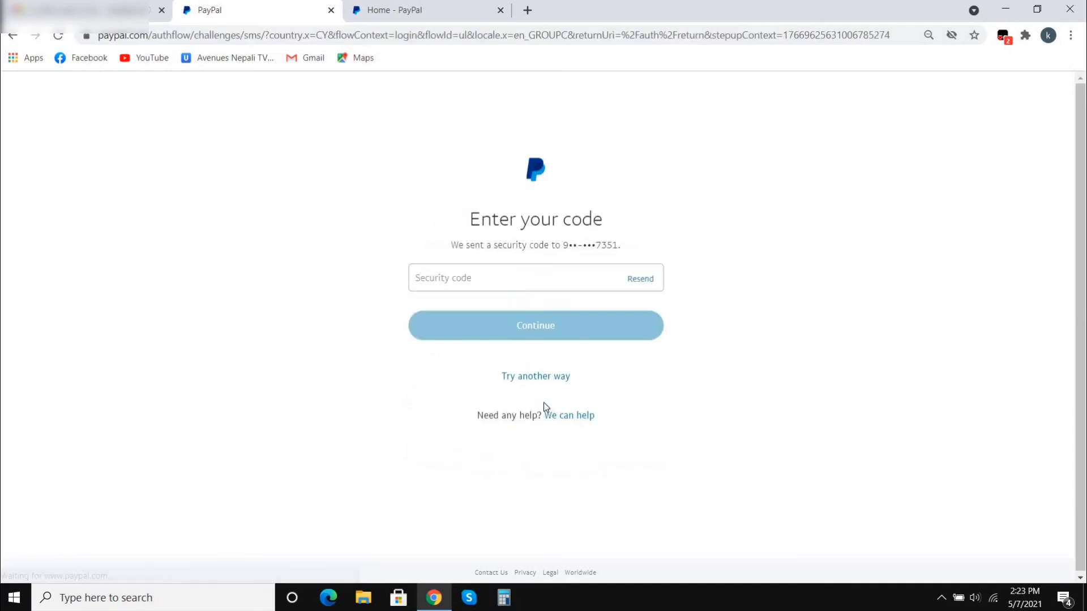